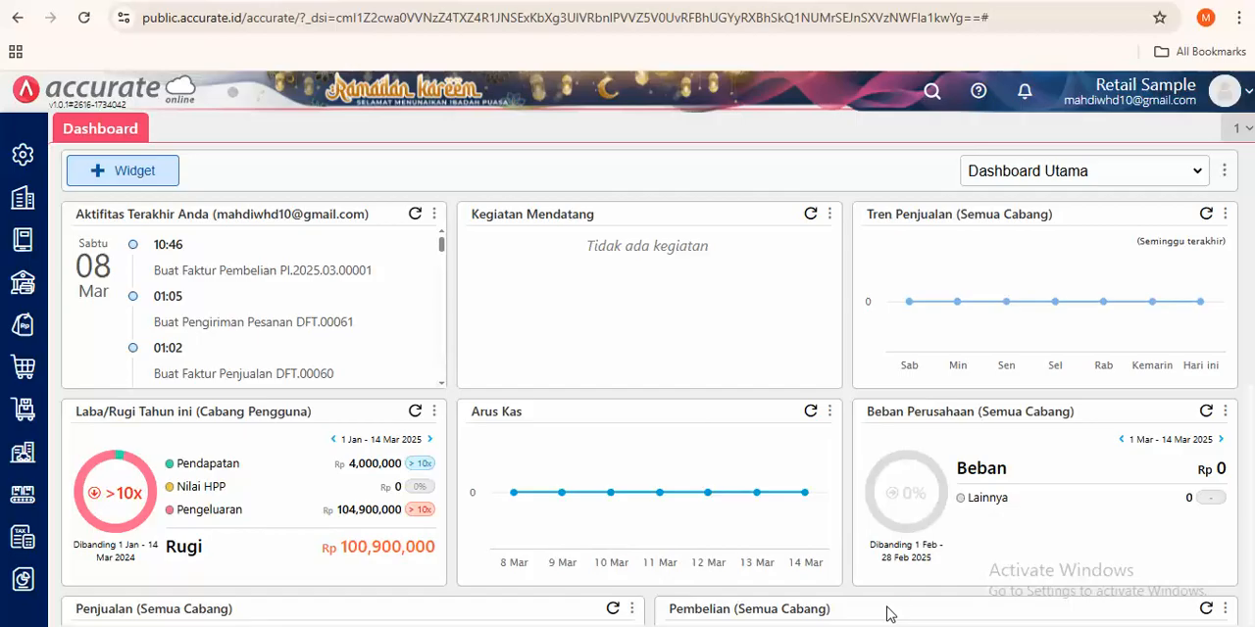
- Start a new Barang & Jasa item named "handphone A" and disable its Bahan Baku inventory type
left_click(21, 410)
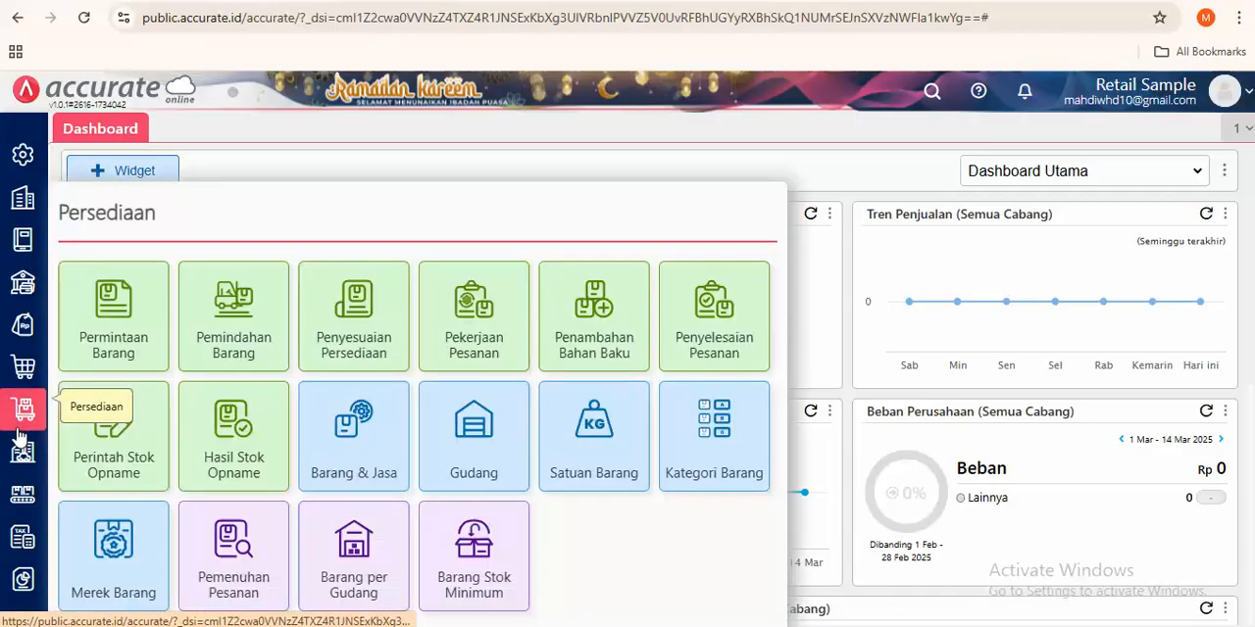
left_click(340, 400)
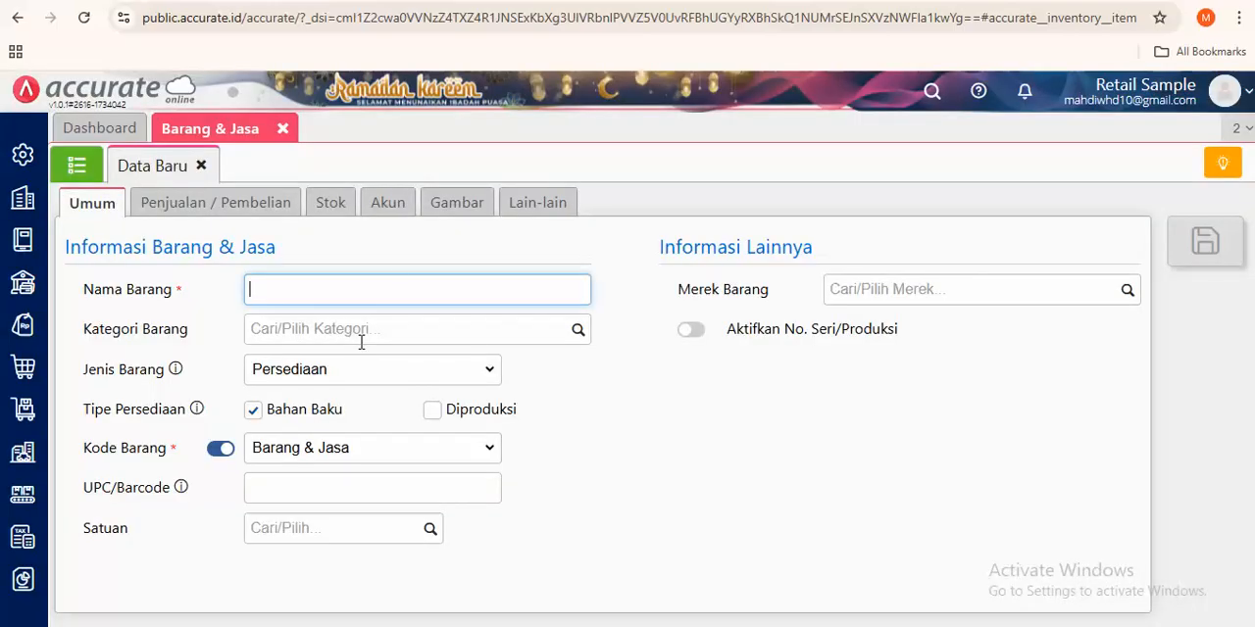
type("handphone ")
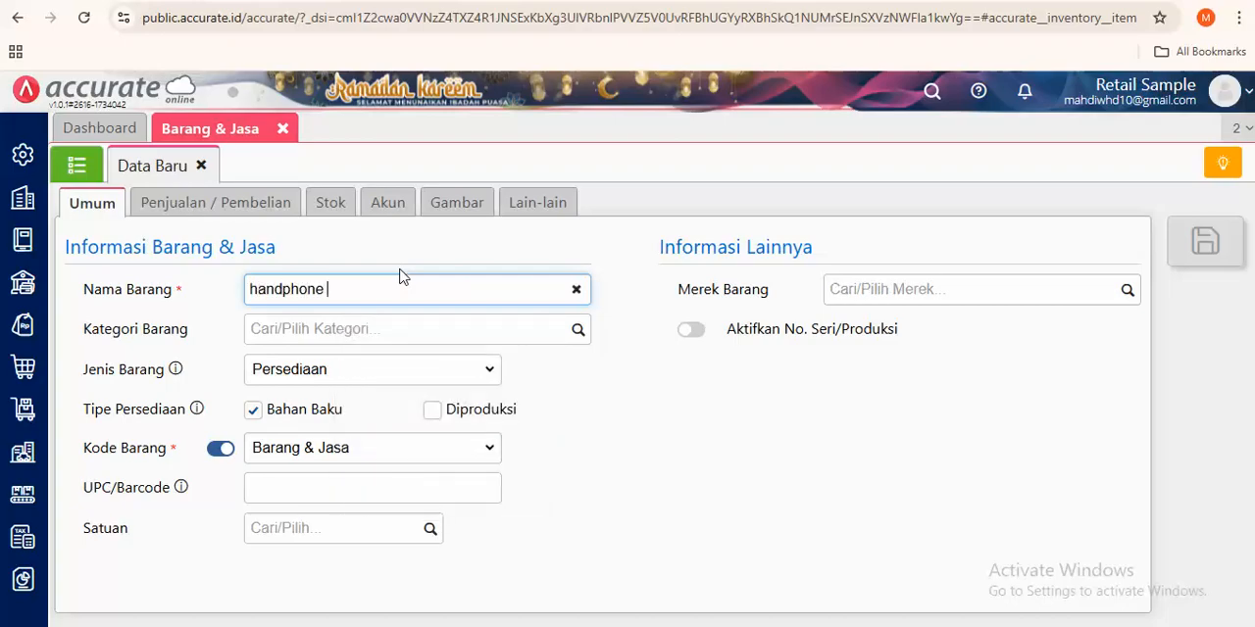
type("A")
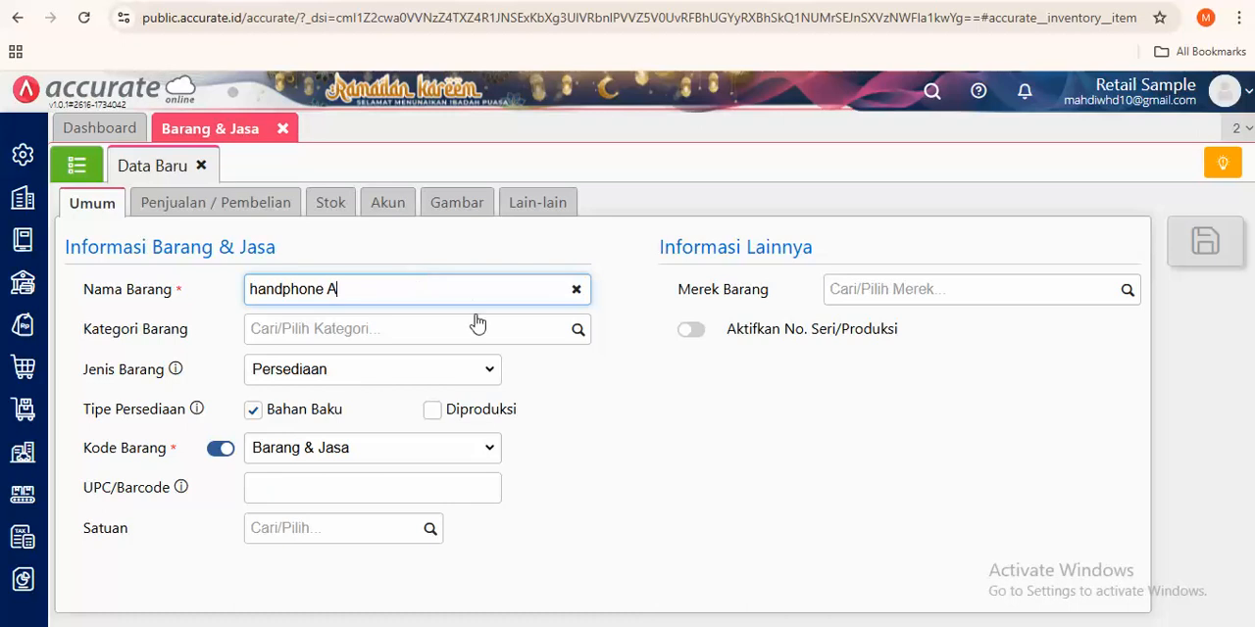
left_click(257, 409)
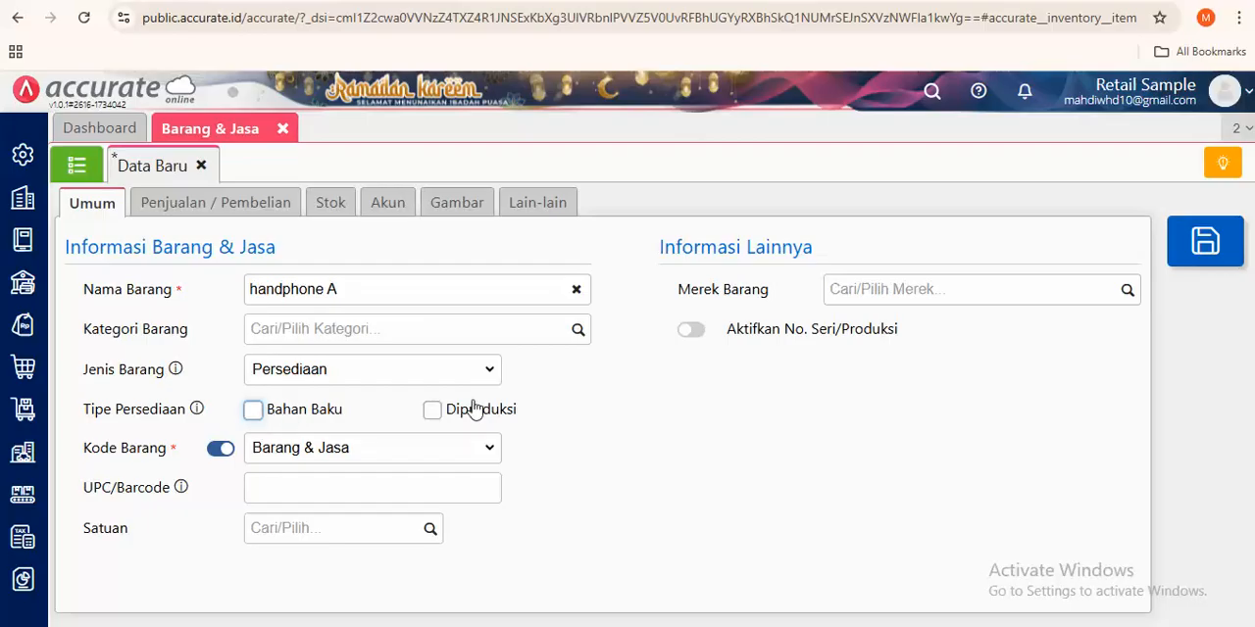
- Set the new item's unit (Satuan) to PCS and save the item
left_click(317, 527)
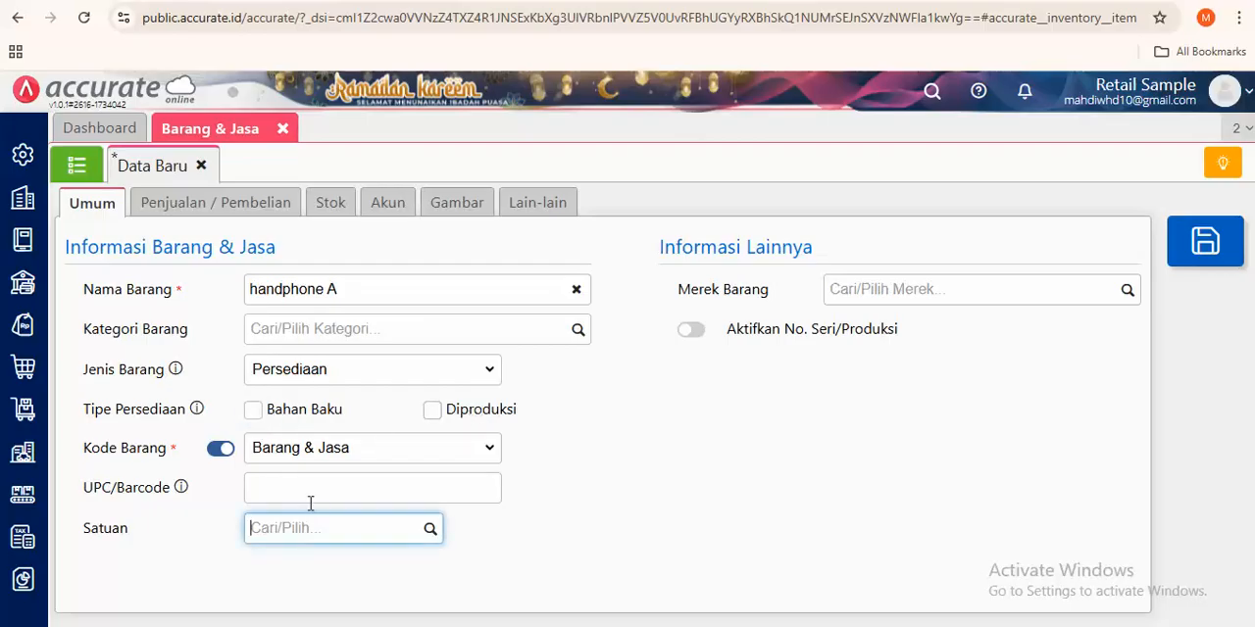
type("pcs")
left_click(328, 565)
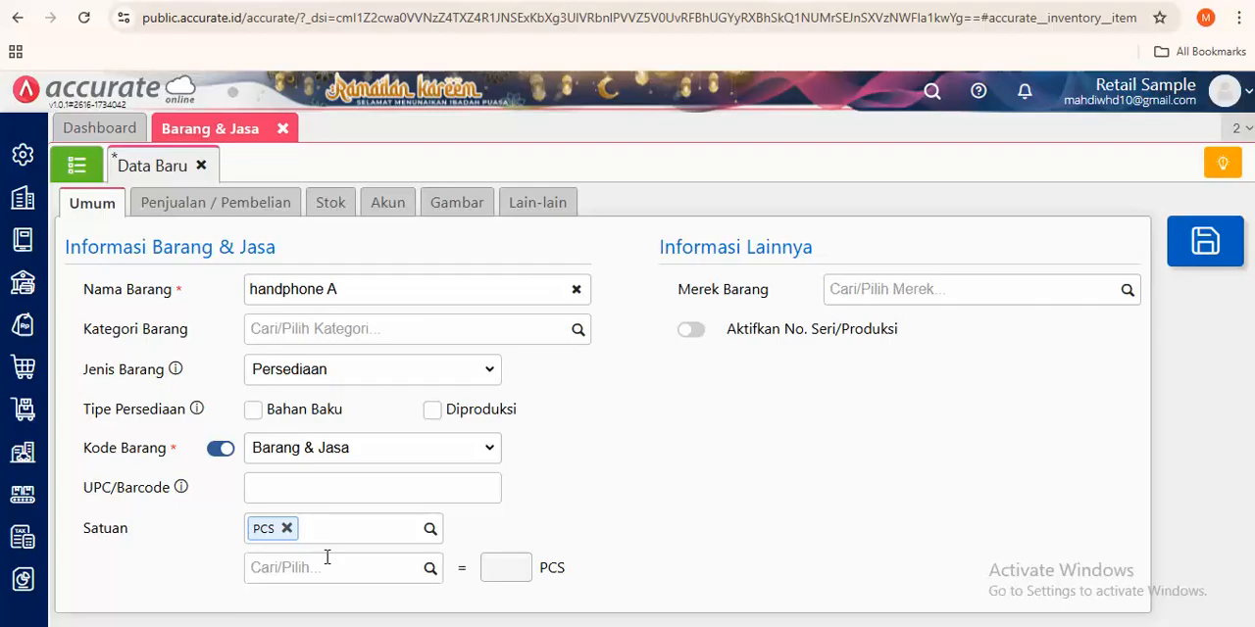
left_click(1214, 243)
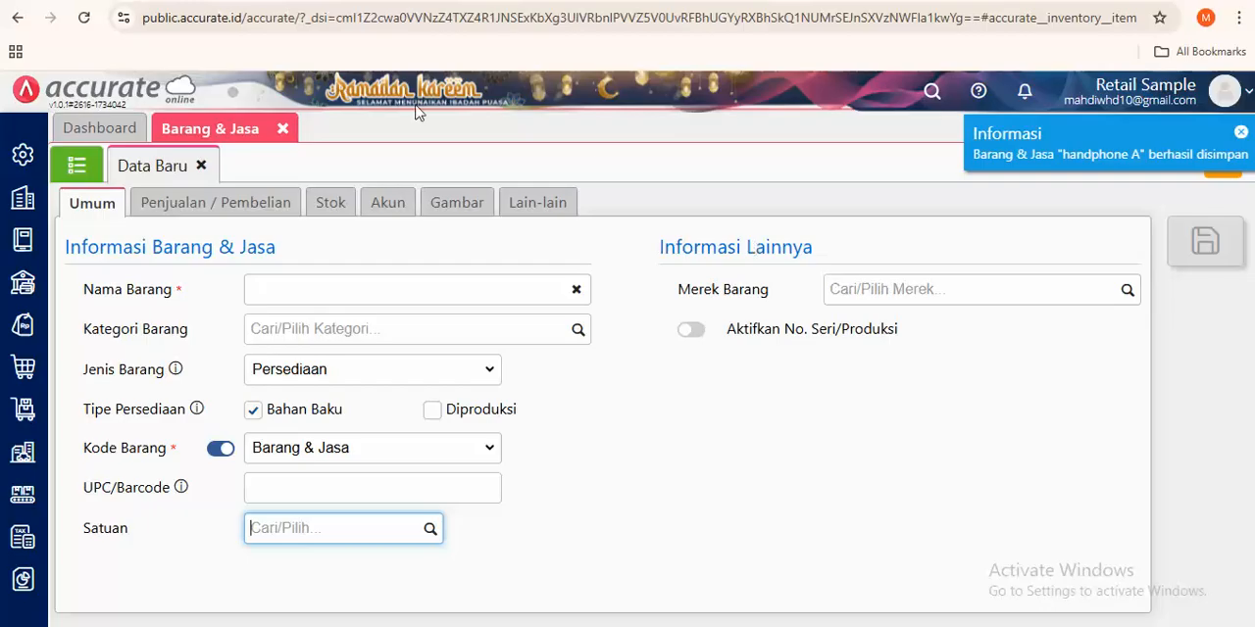
- View the company feature settings (Fitur) in Preferensi
left_click(8, 165)
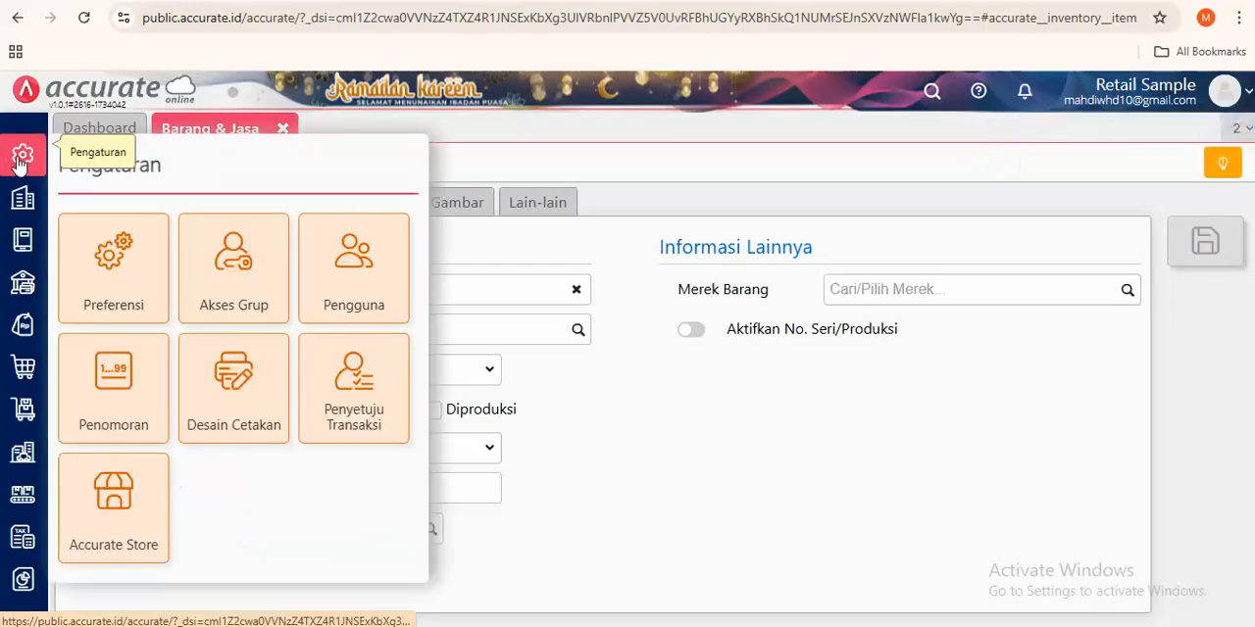
left_click(152, 286)
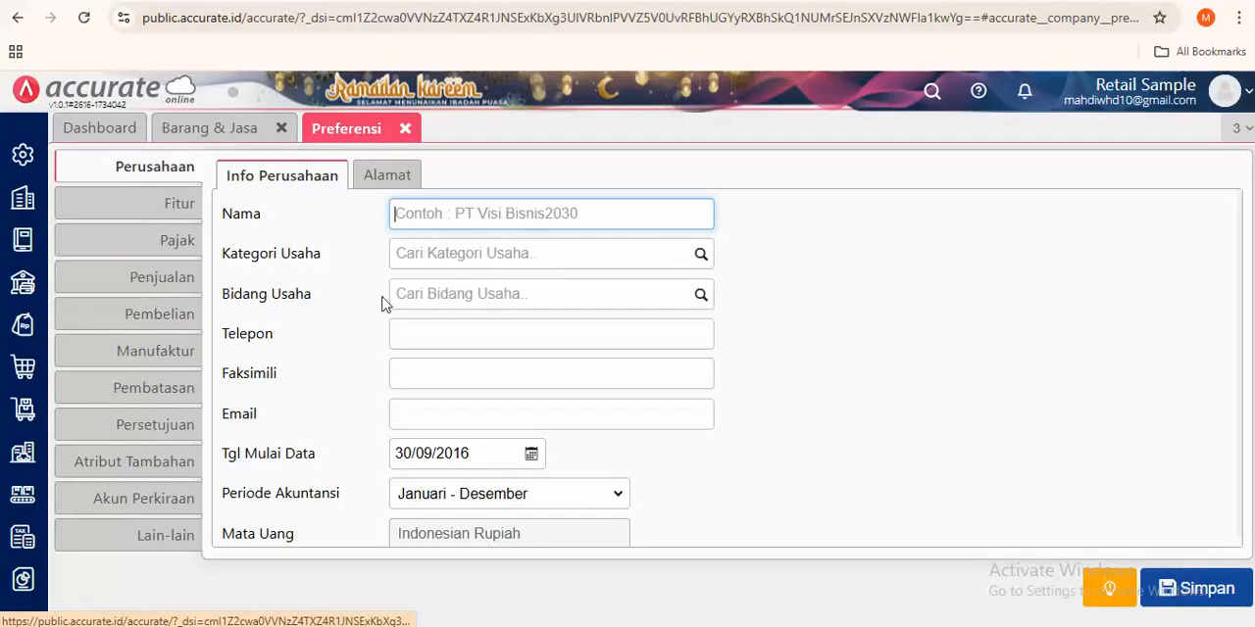
scroll(382, 305, "down", 1)
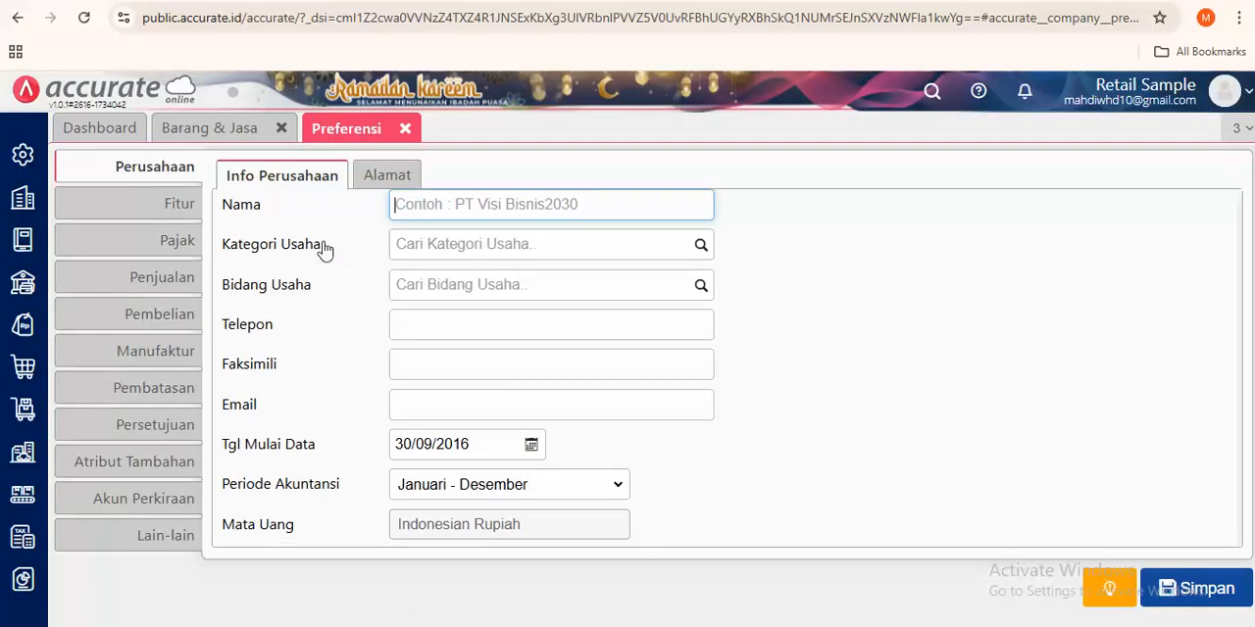
left_click(181, 211)
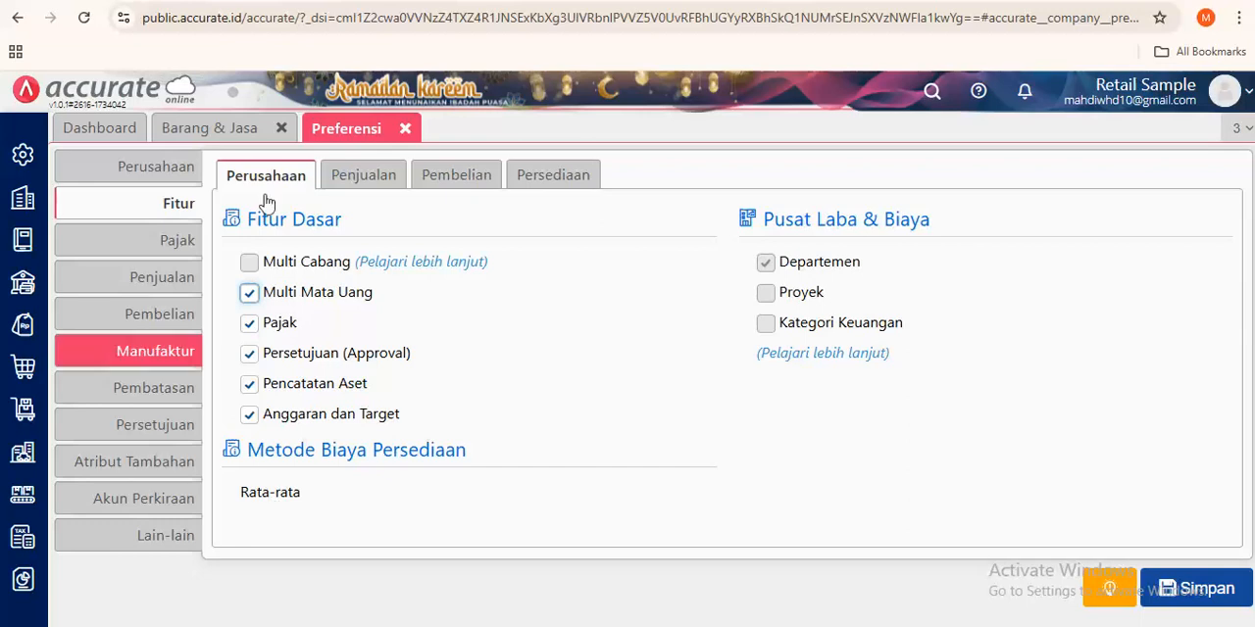
- Return to Barang & Jasa, close the blank item form and search the item list for "hand"
left_click(249, 129)
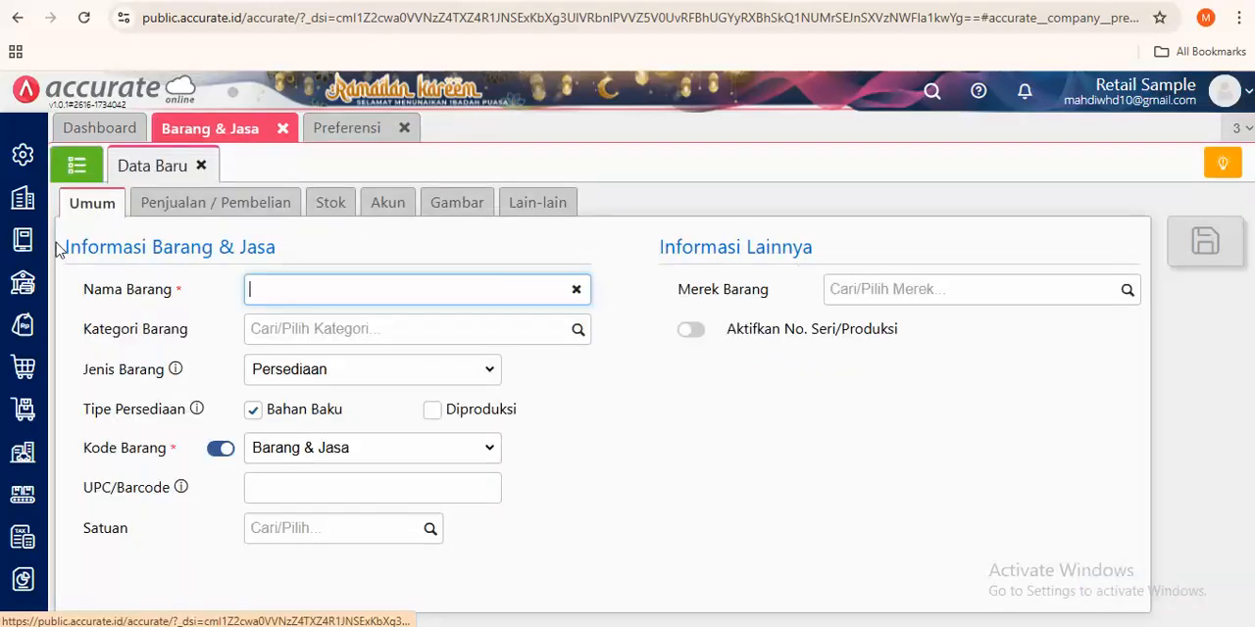
left_click(76, 164)
left_click(201, 165)
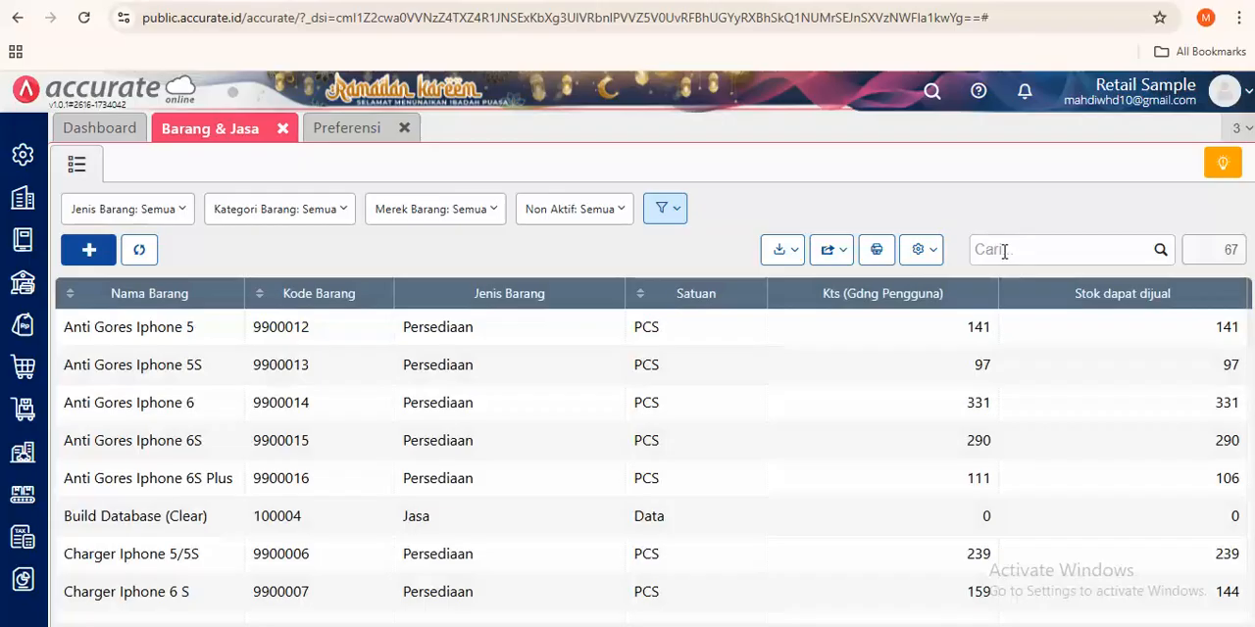
left_click(1002, 249)
type("hand")
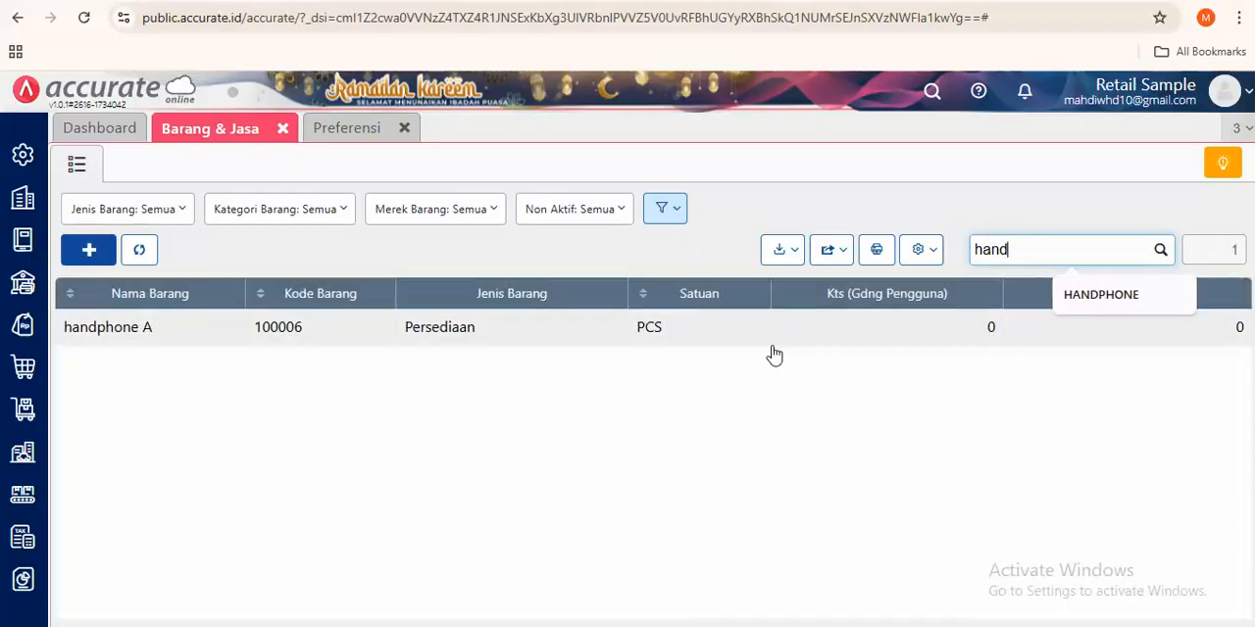
- Open the handphone A item and check its Mutasi and Stok records
left_click(901, 337)
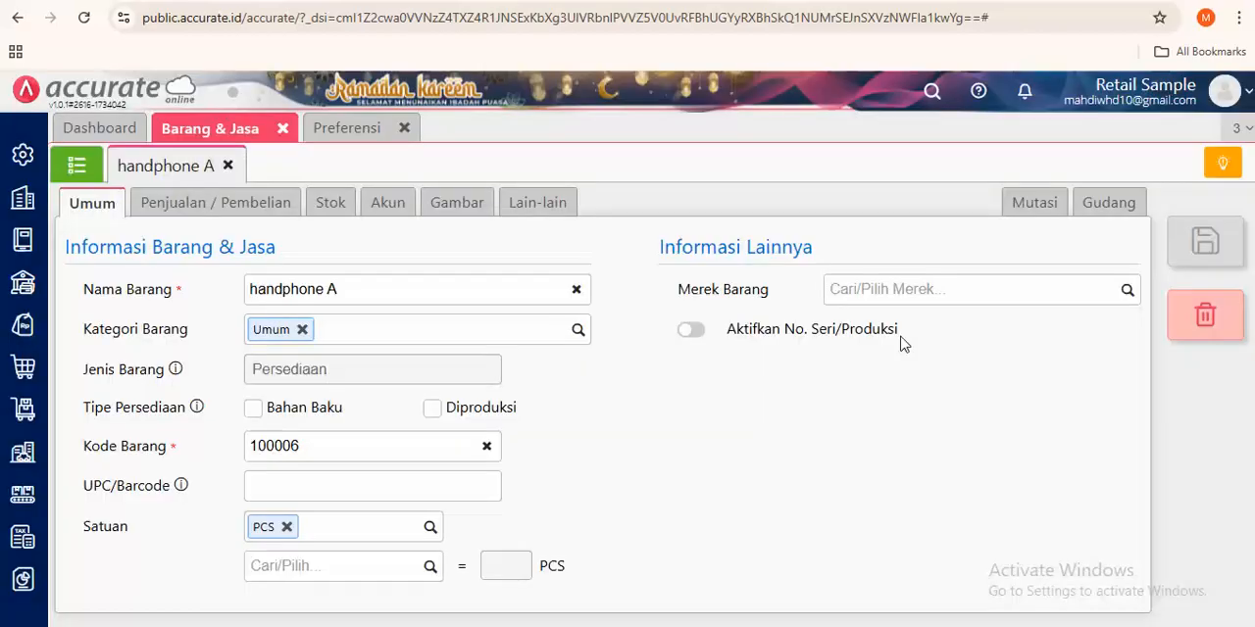
left_click(1041, 202)
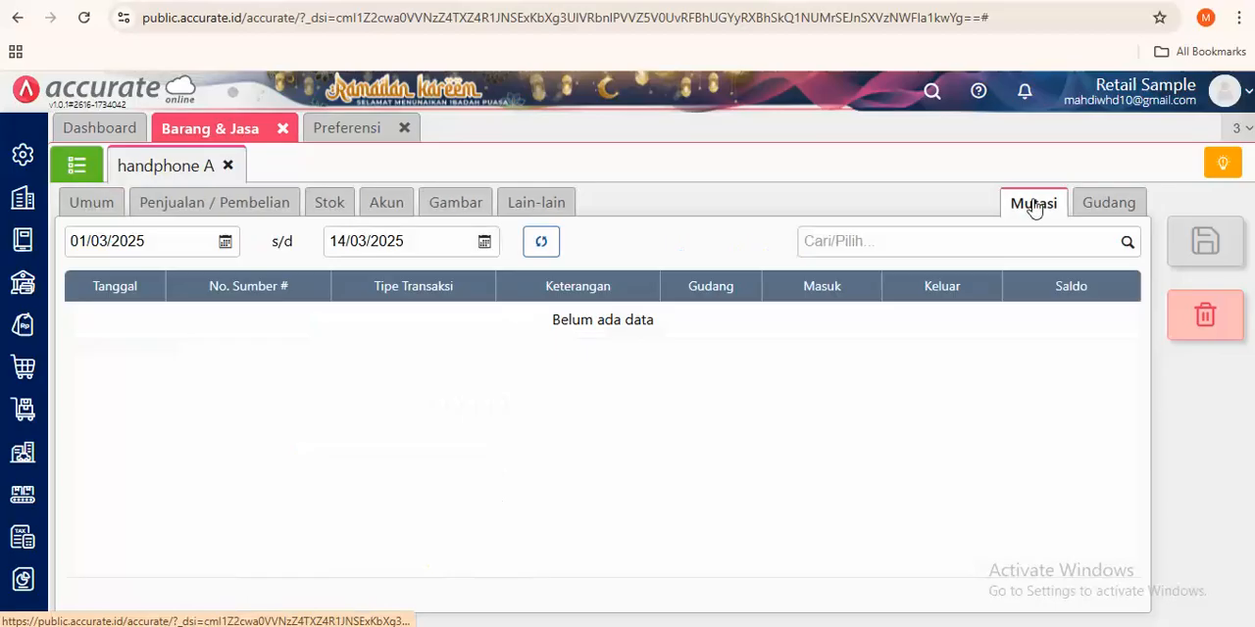
left_click(332, 201)
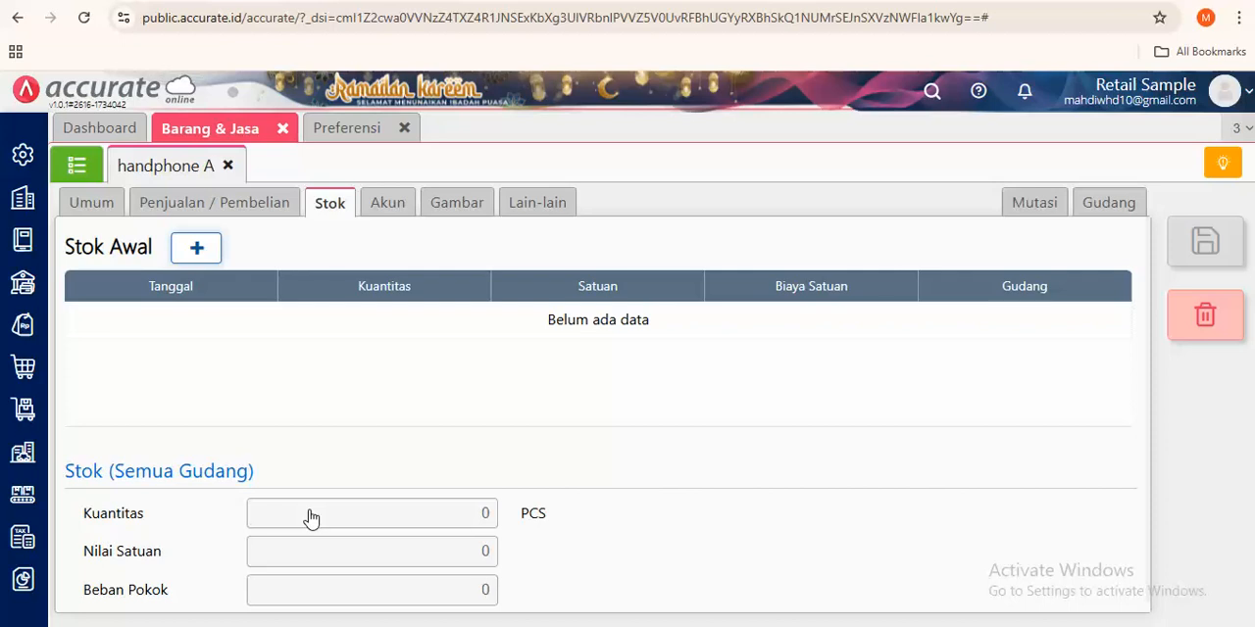
left_click(30, 416)
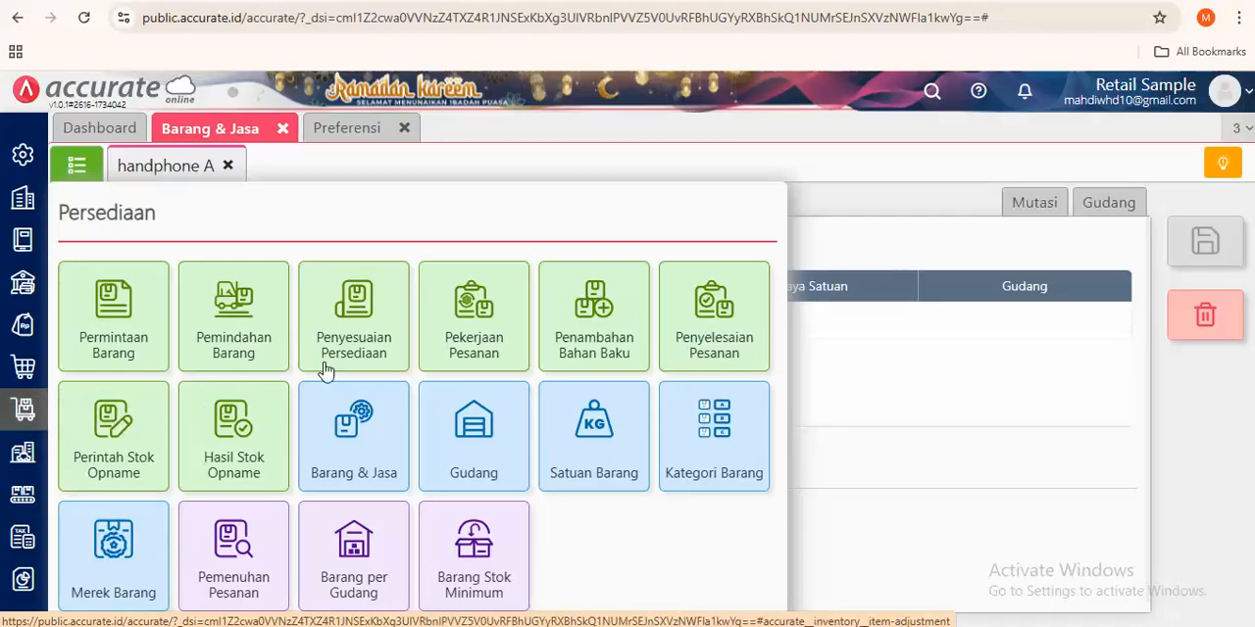
left_click(23, 367)
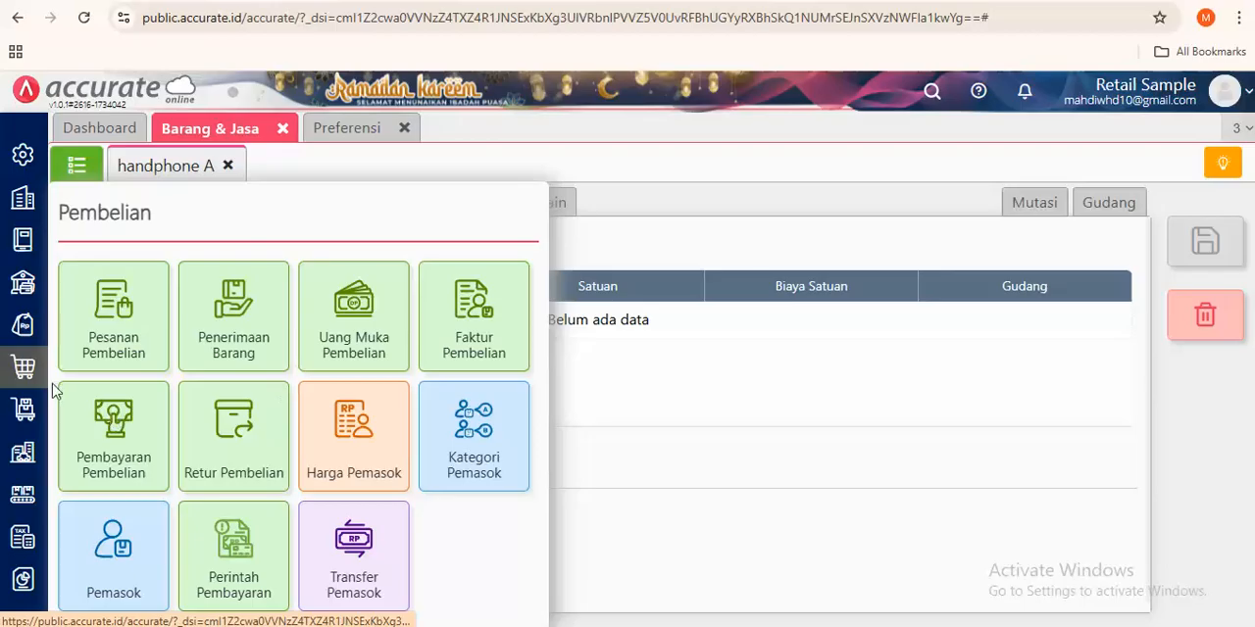
left_click(29, 406)
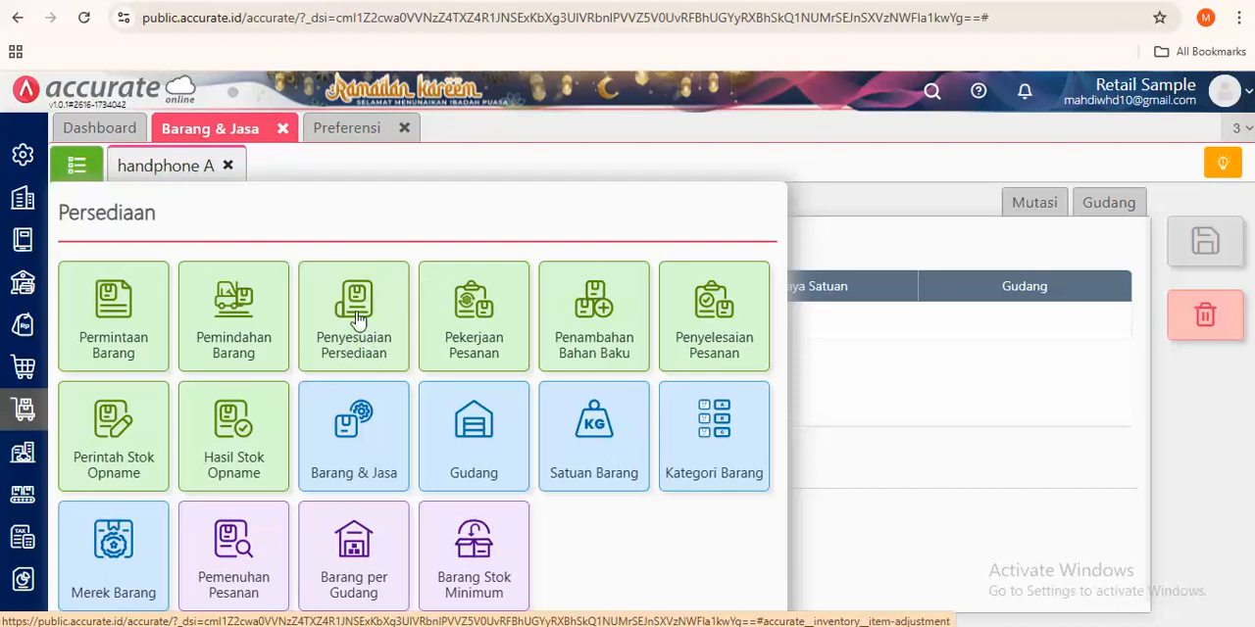
- Start a new Faktur Pembelian with Mentari Accessories as the supplier
left_click(26, 368)
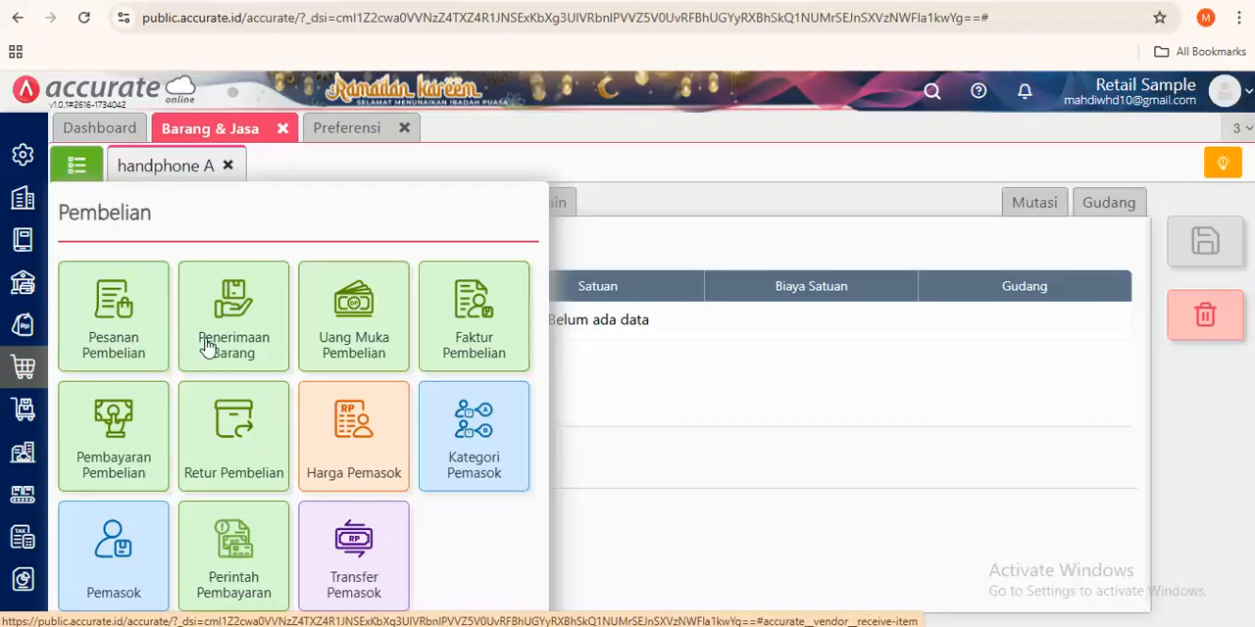
left_click(520, 337)
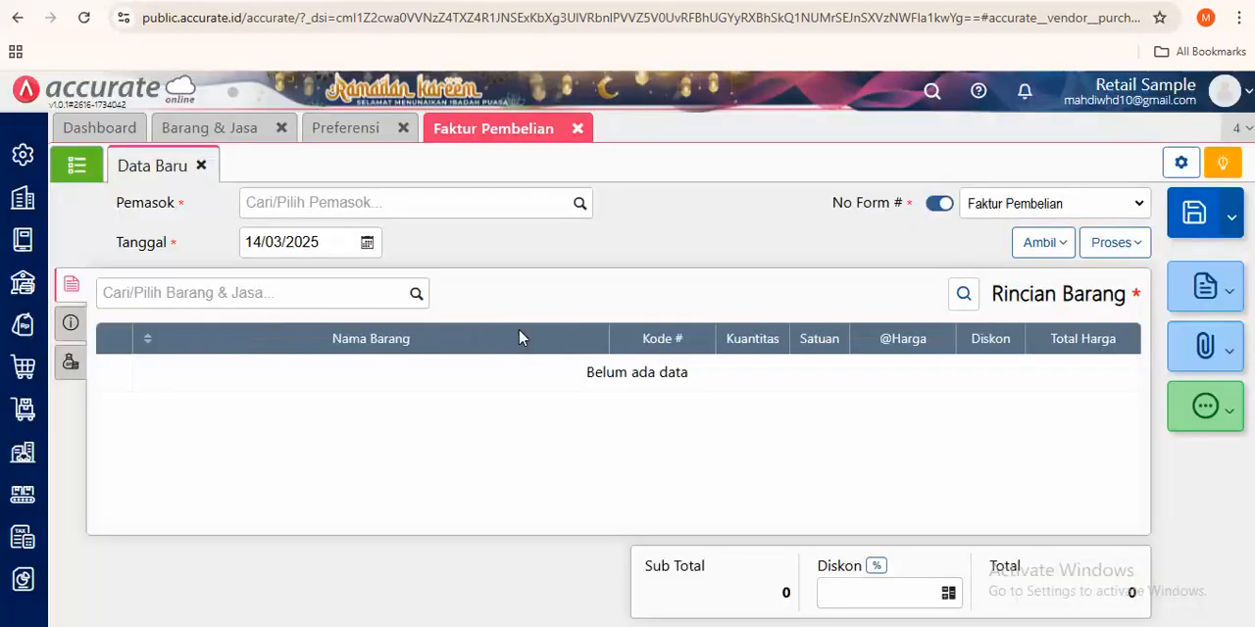
left_click(580, 203)
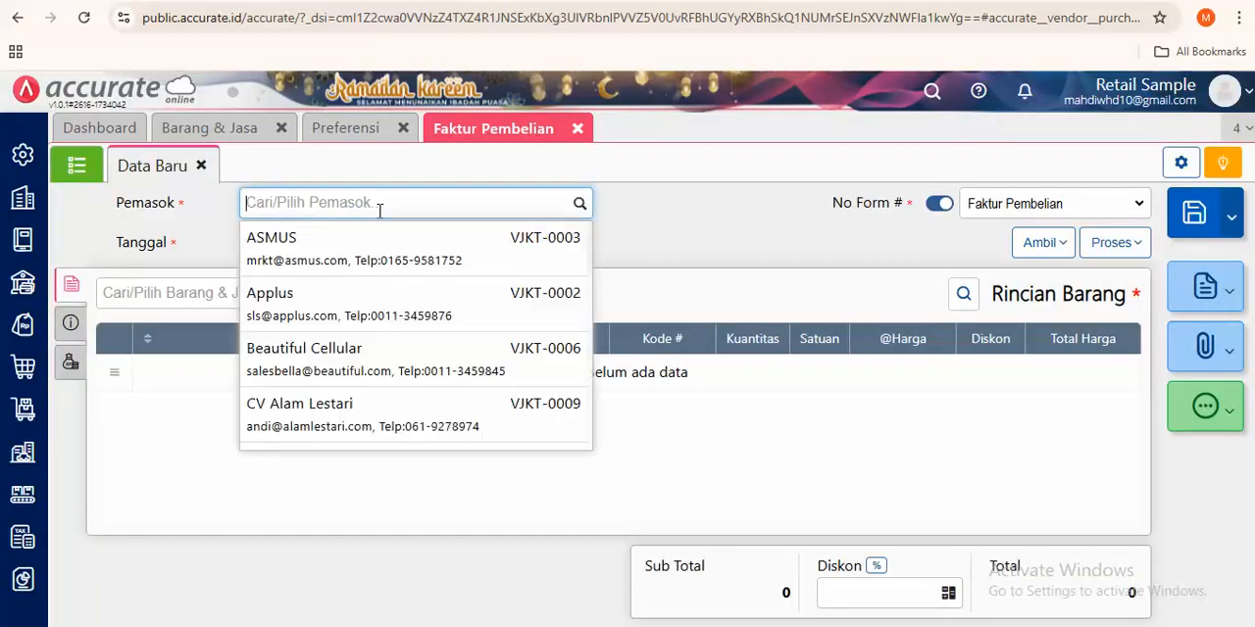
scroll(359, 345, "down", 3)
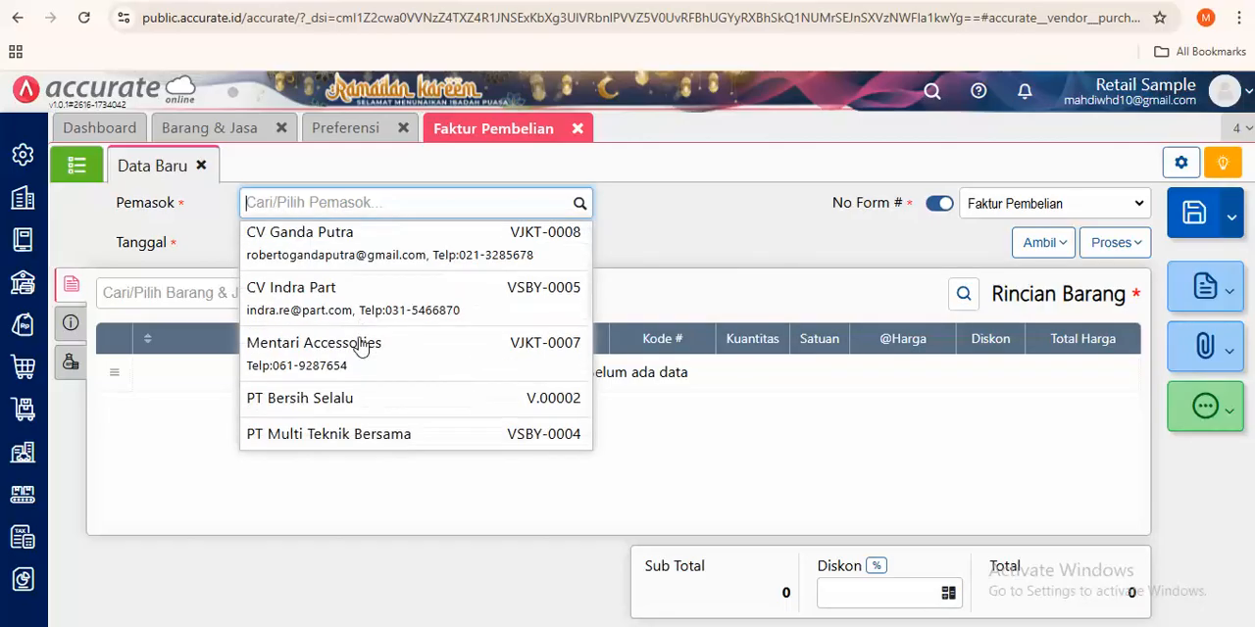
left_click(302, 353)
- Add handphone A to the purchase invoice at a unit price of Rp 5,000,000
left_click(351, 291)
type("han")
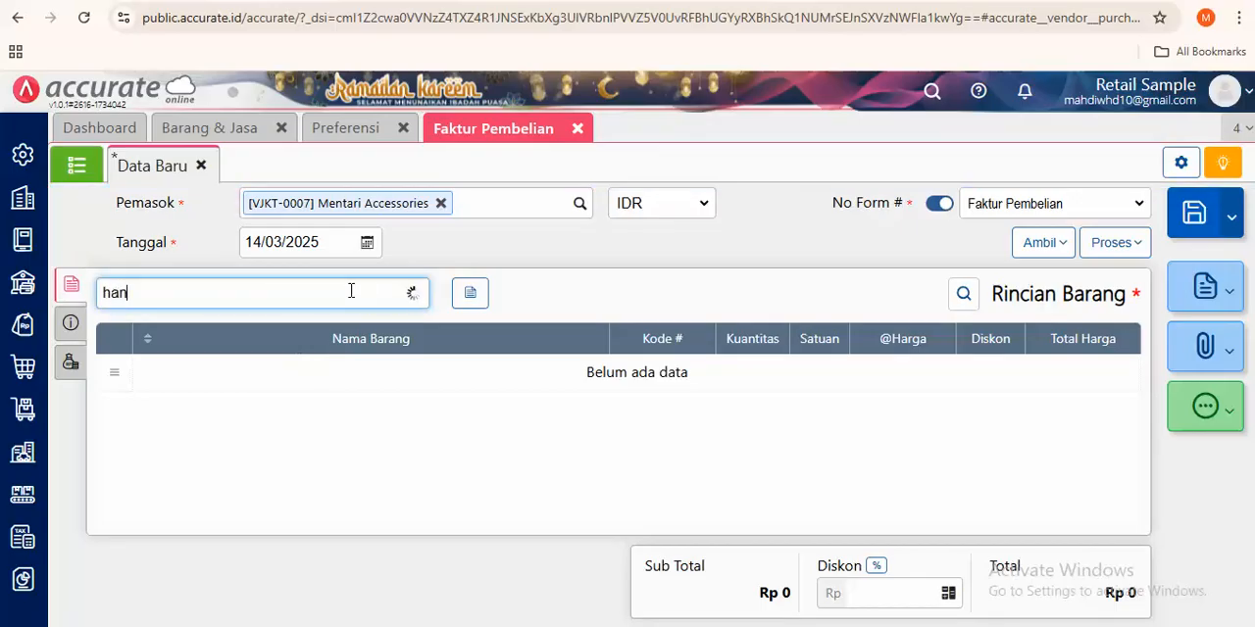
type("dpho")
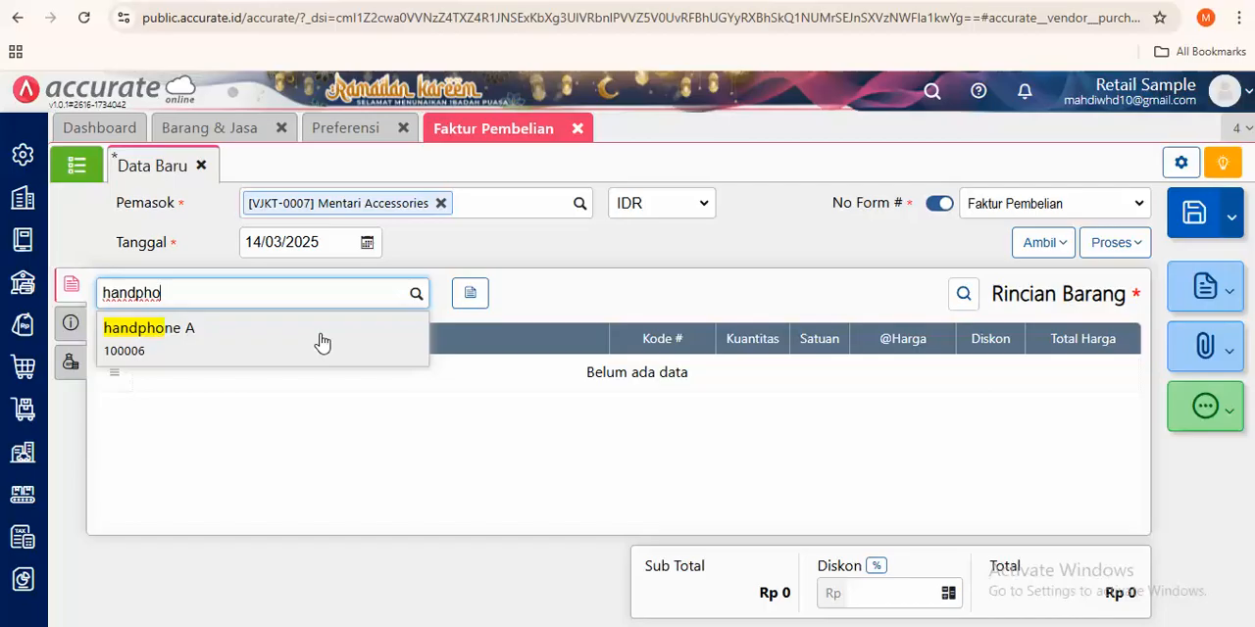
key("Return")
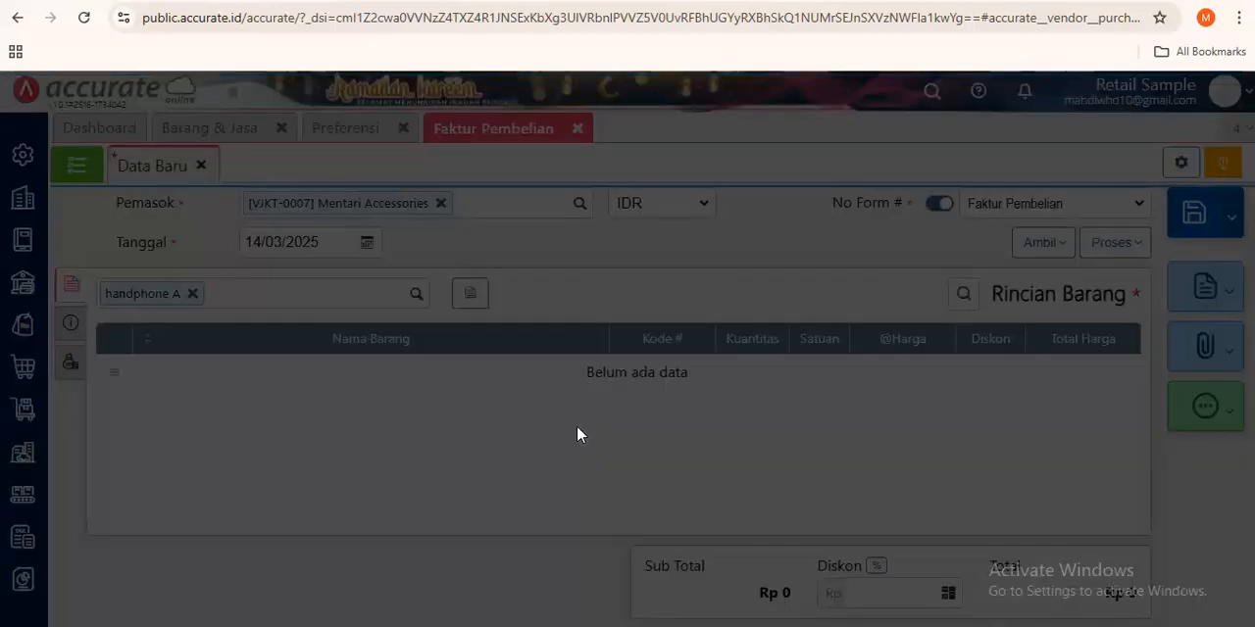
left_click(782, 306)
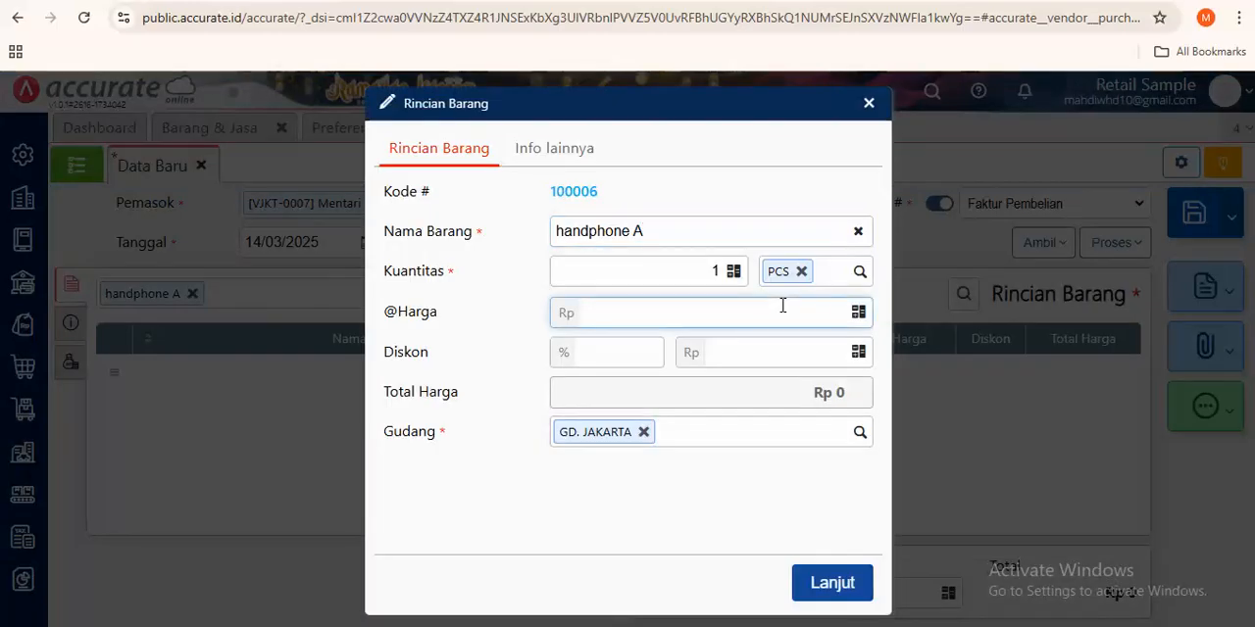
type("5,000,000")
left_click(843, 583)
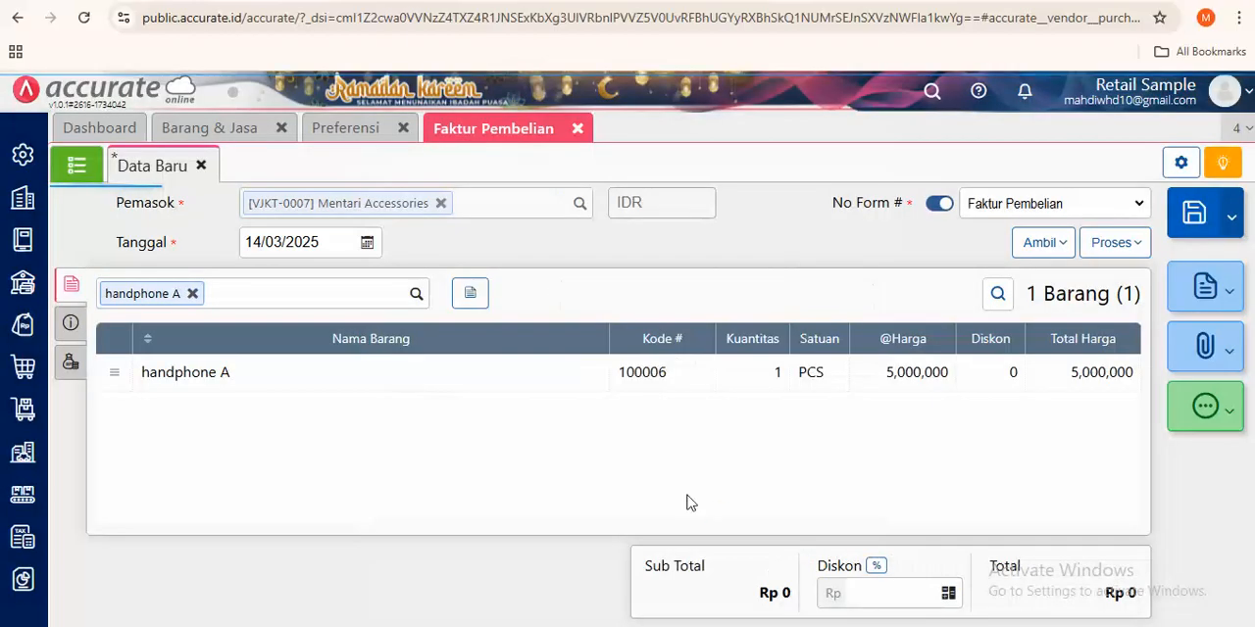
- Fill in the supplier's invoice number (No Faktur) and save the purchase invoice
left_click(77, 326)
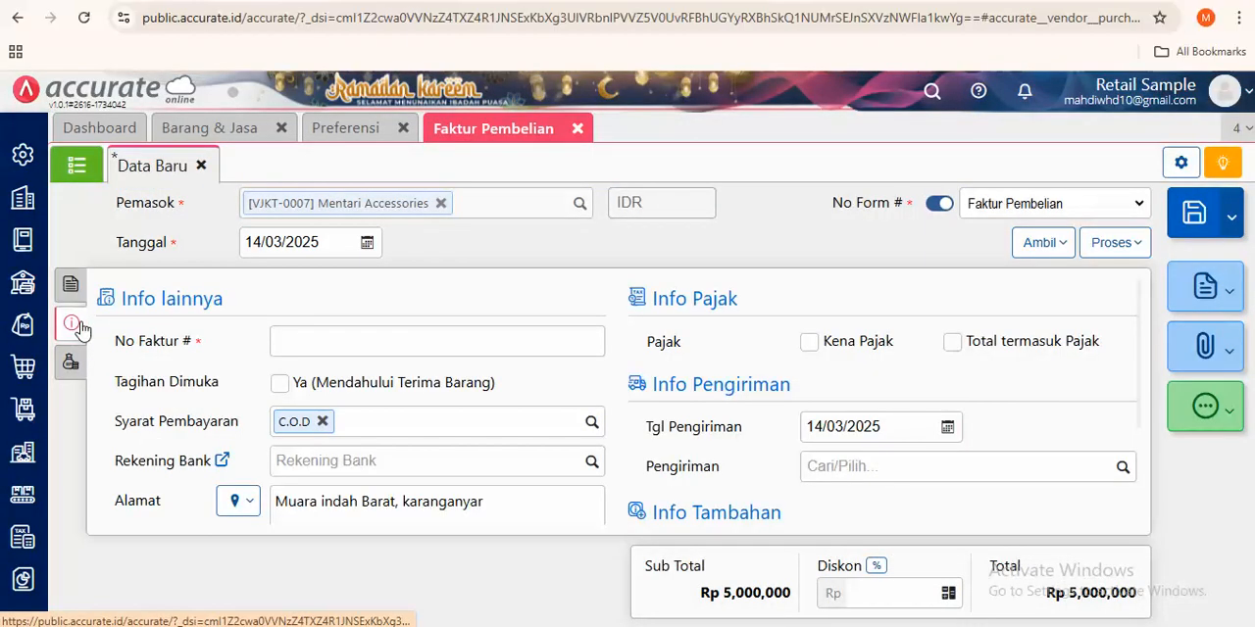
left_click_drag(121, 348, 192, 356)
left_click(344, 338)
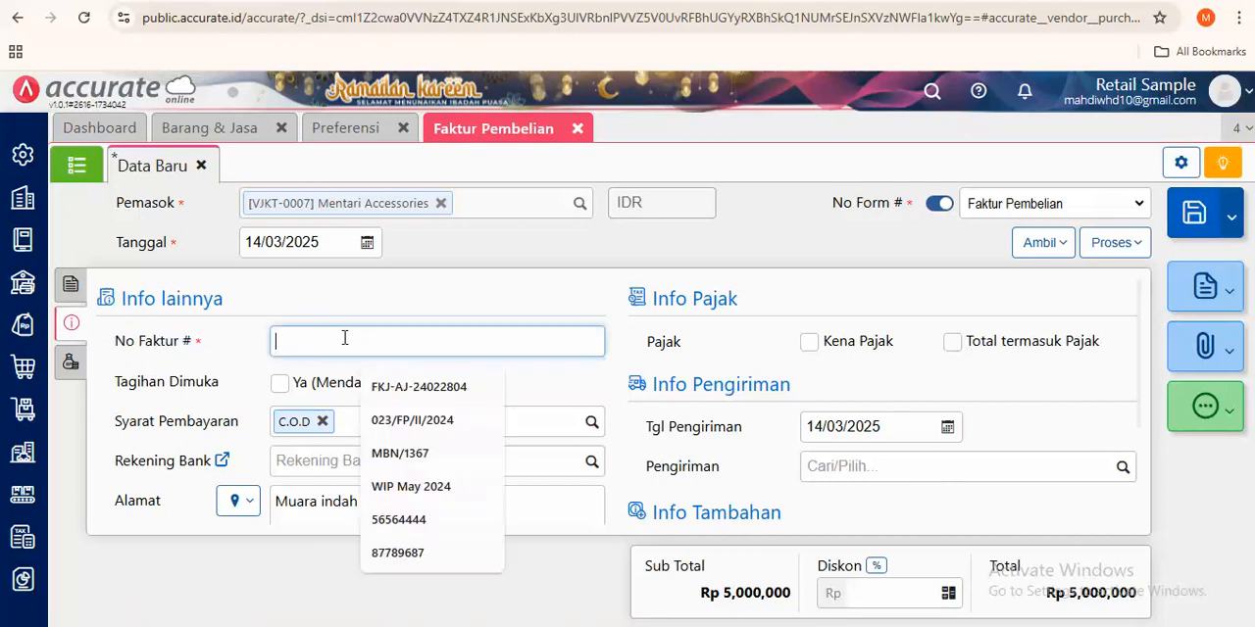
type("68768767868")
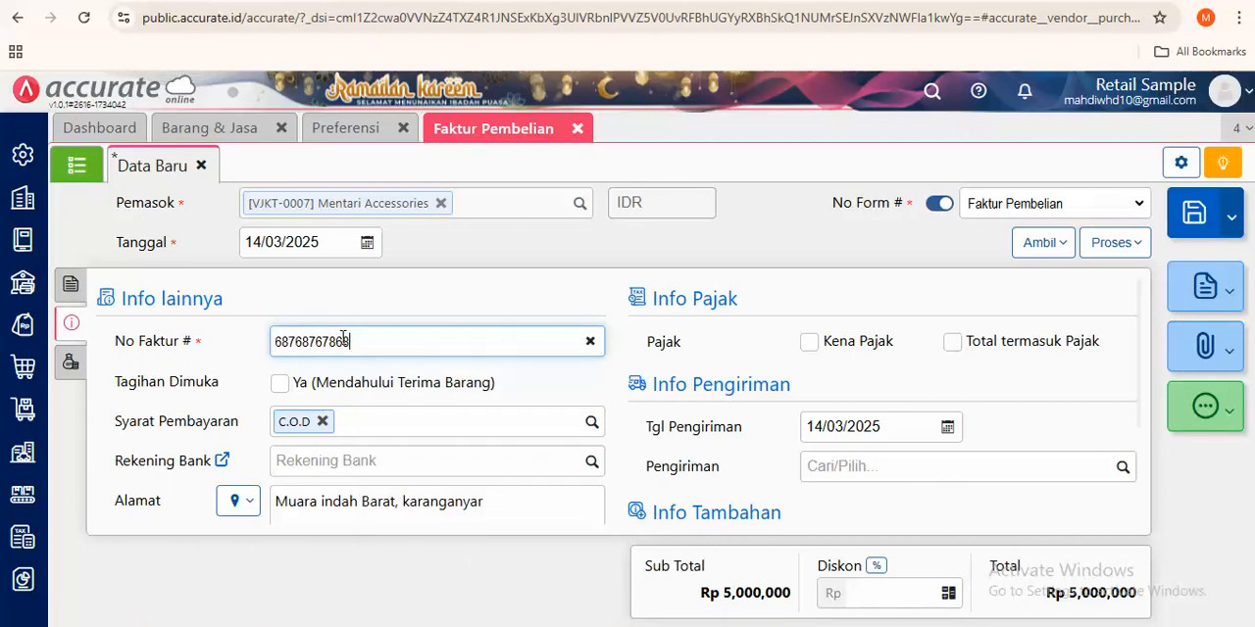
left_click(70, 284)
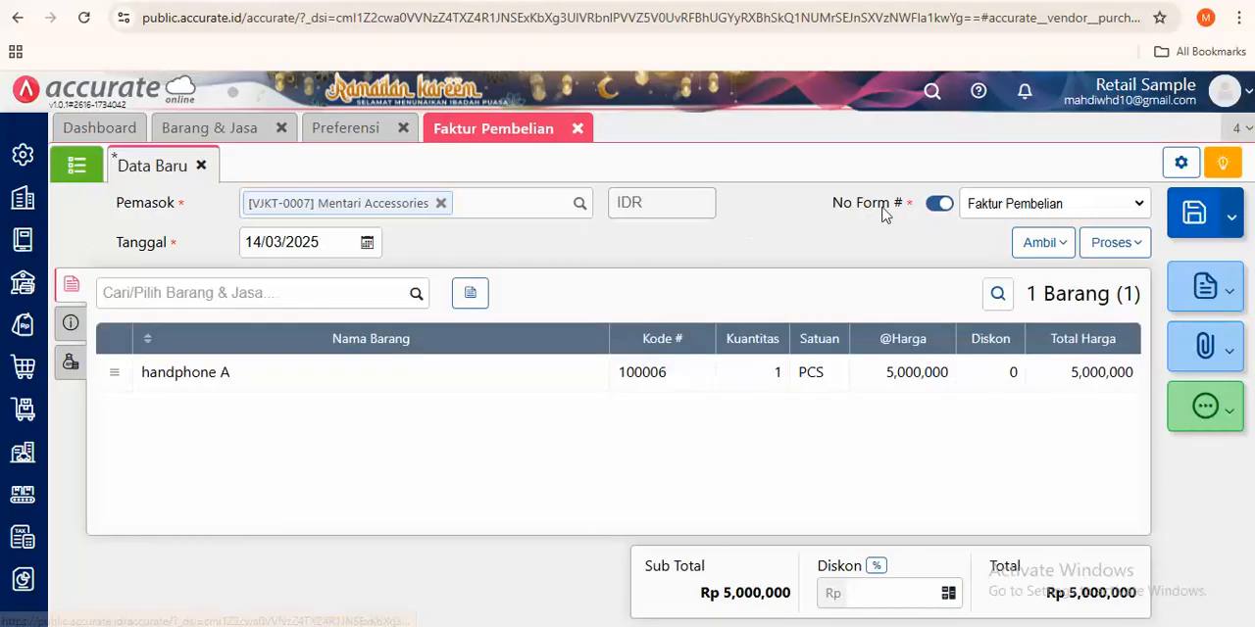
left_click(1205, 227)
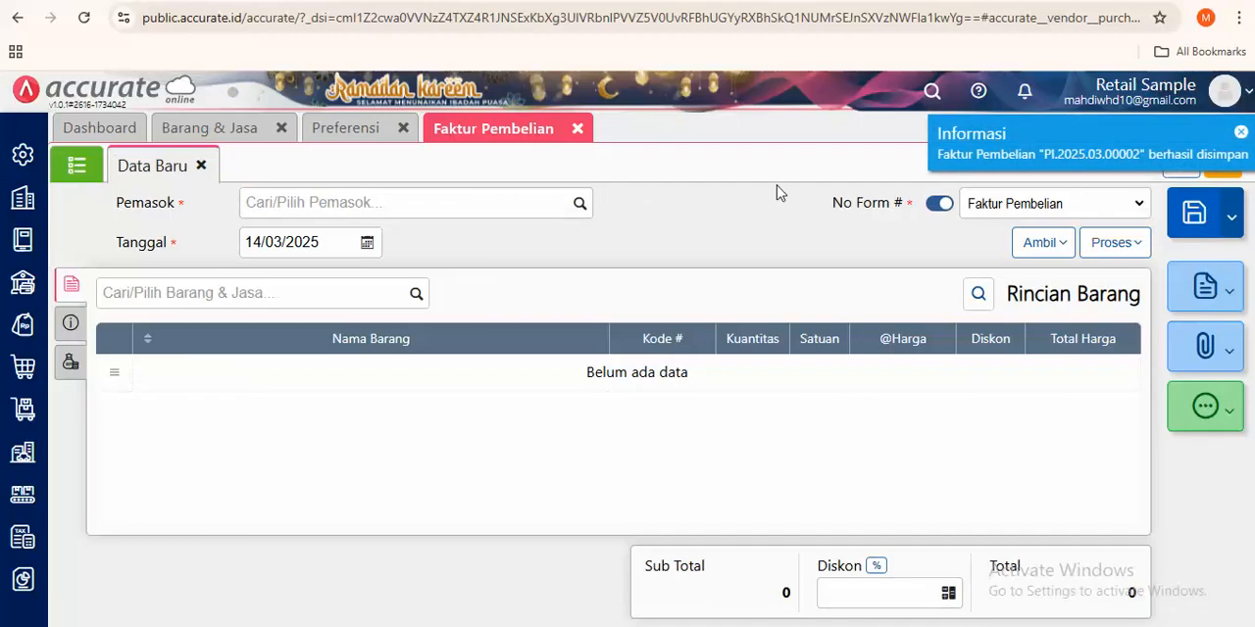
- Refresh the Barang & Jasa list, reopen handphone A and check its quantity and unit value under Stok
left_click(29, 377)
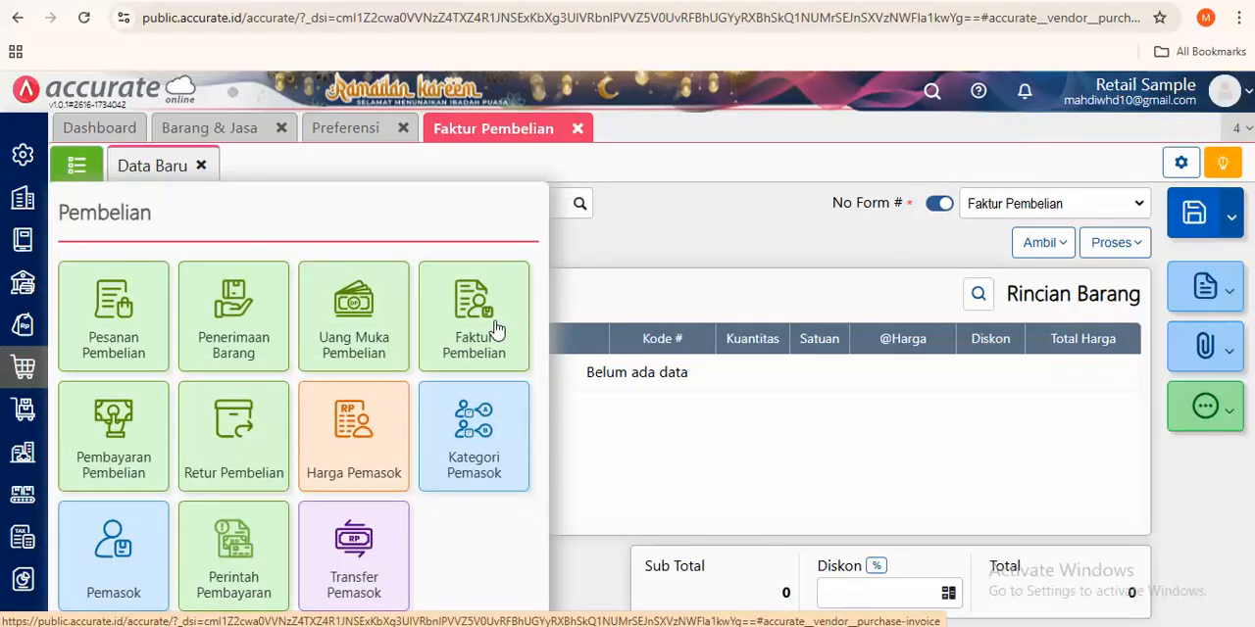
left_click(655, 228)
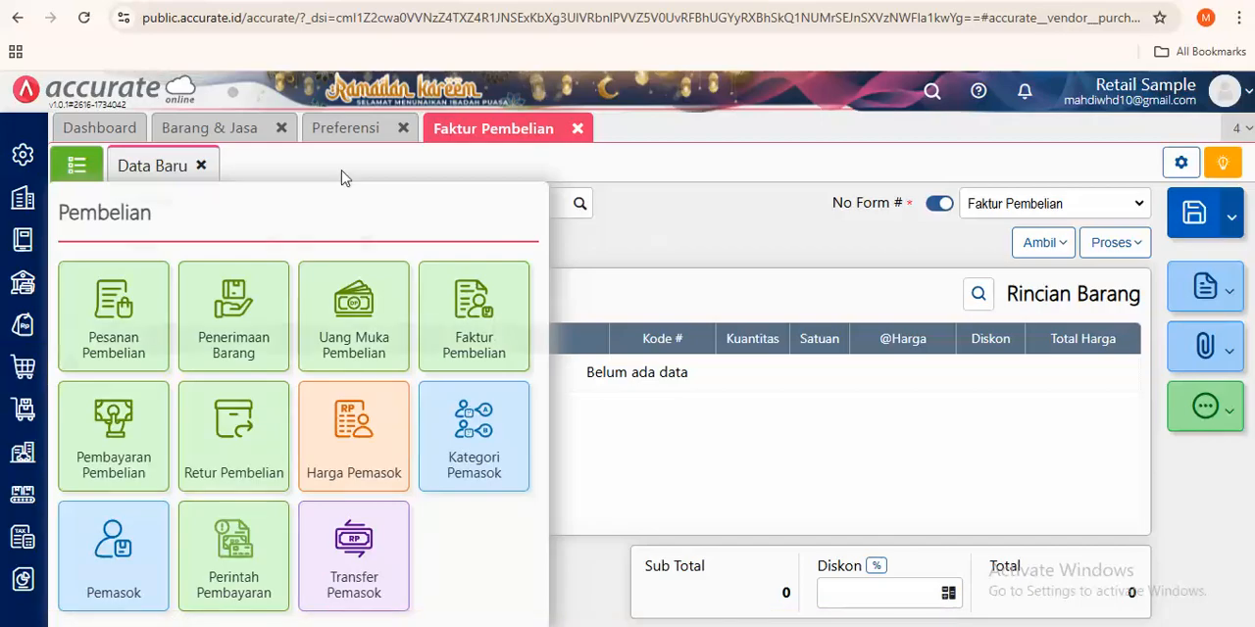
left_click(201, 131)
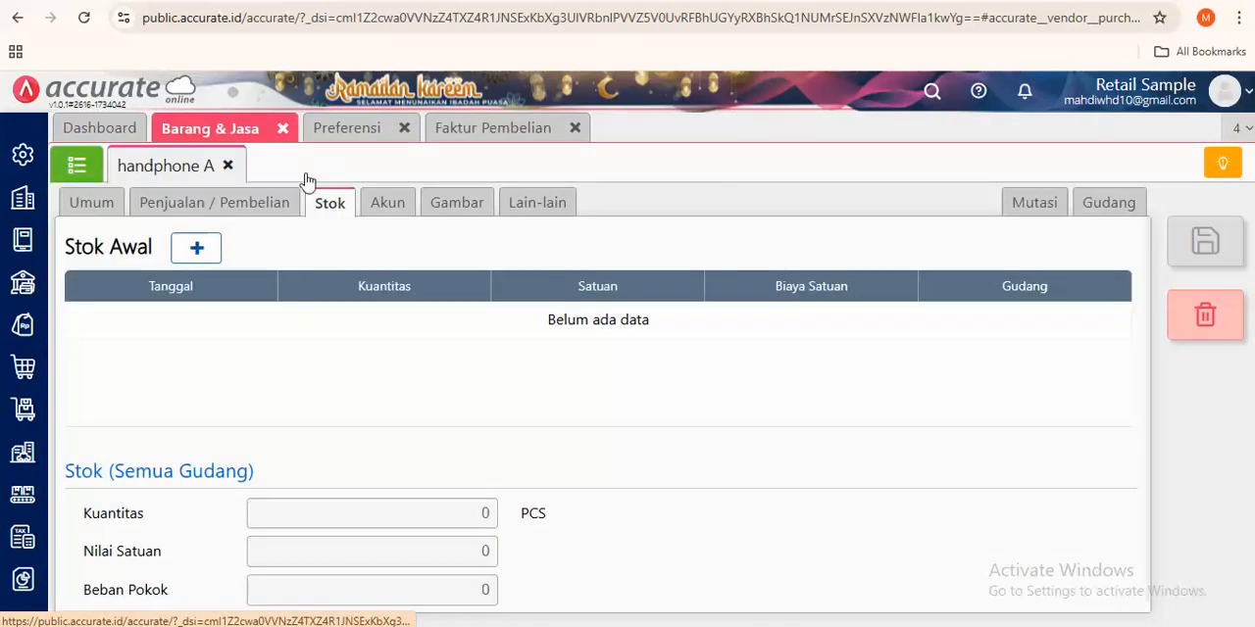
left_click(76, 165)
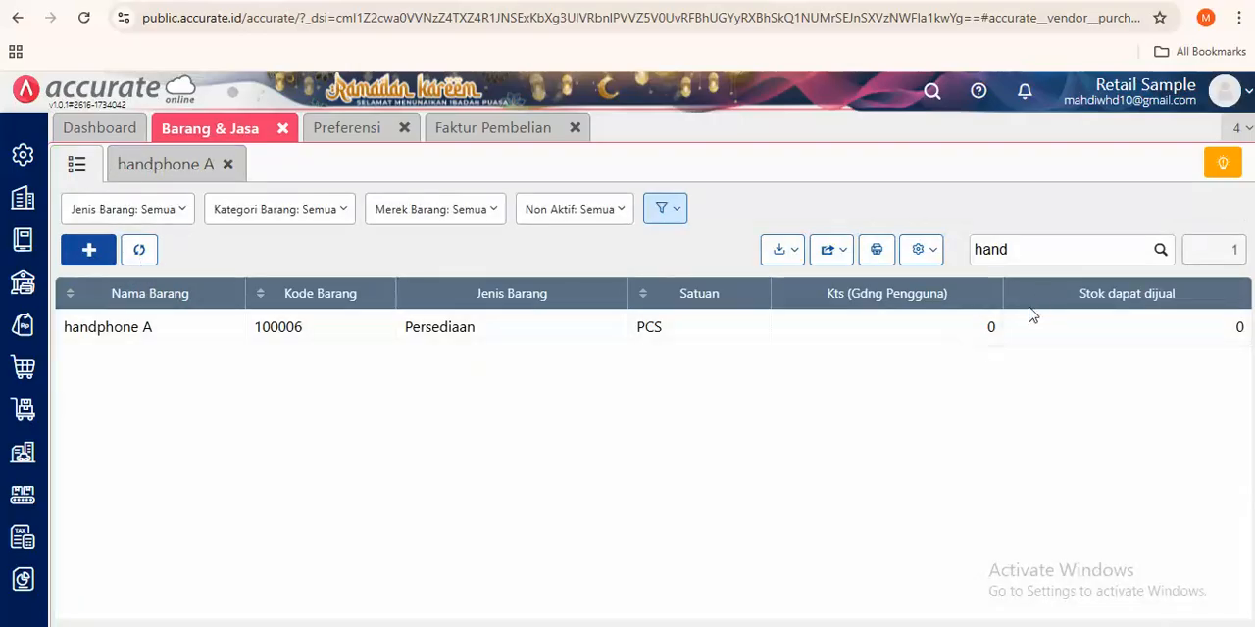
left_click(137, 255)
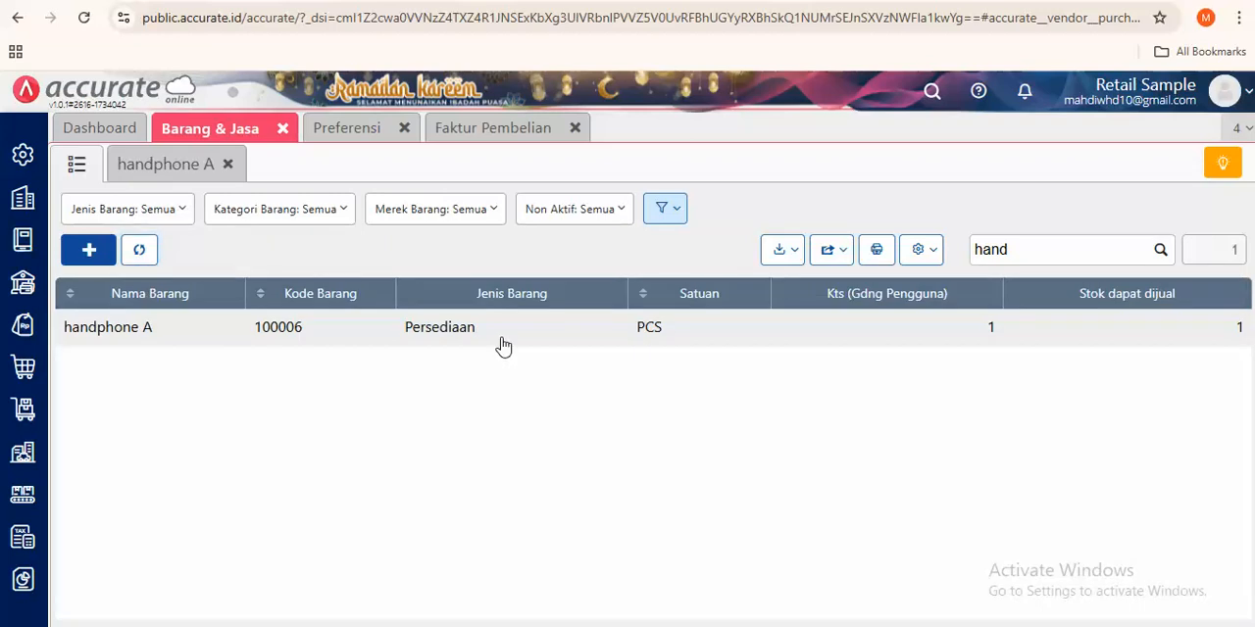
left_click(501, 338)
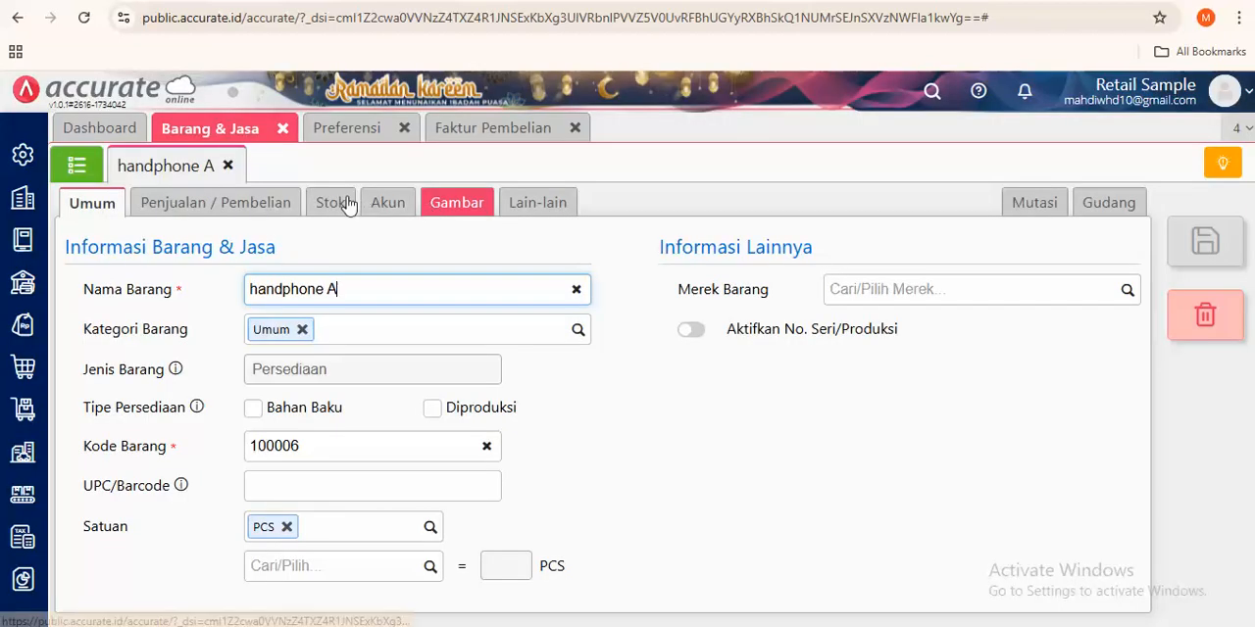
left_click(347, 203)
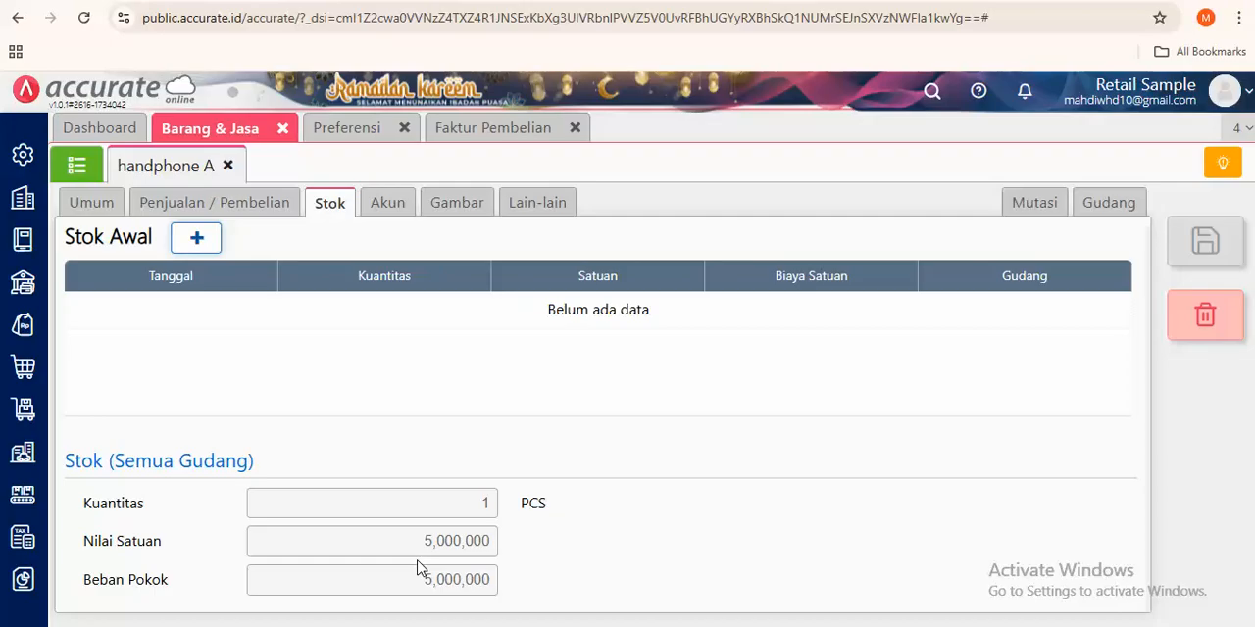
- Return to the blank Faktur Pembelian and choose PT Bersih Selalu as the supplier
left_click(471, 129)
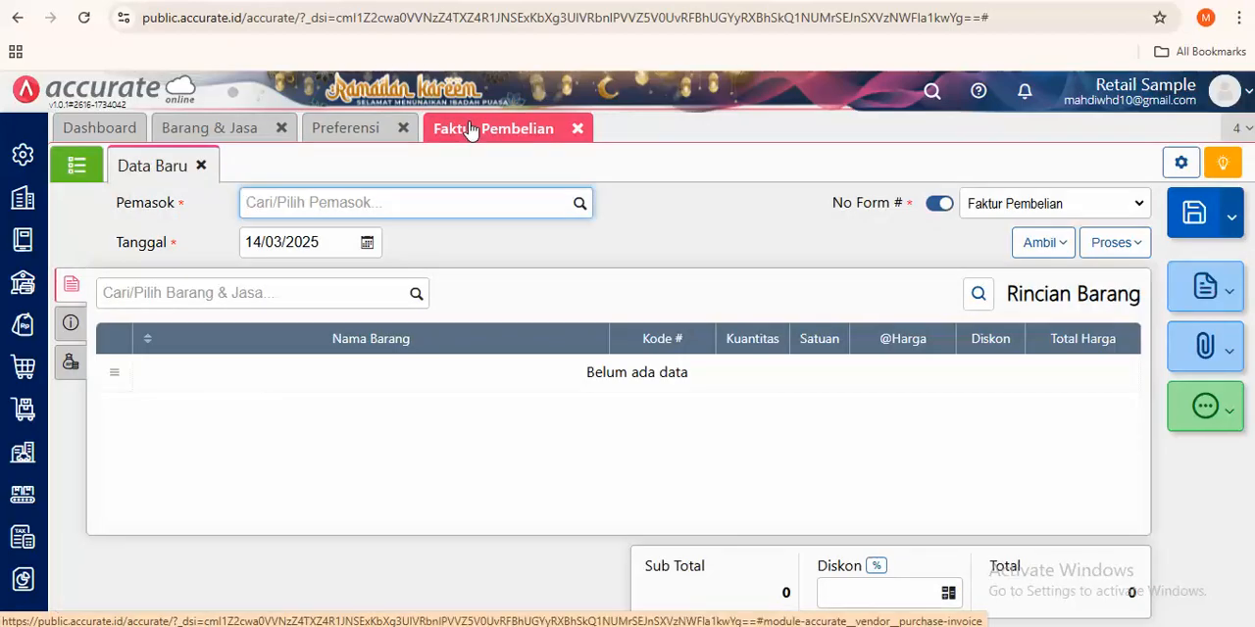
left_click(582, 206)
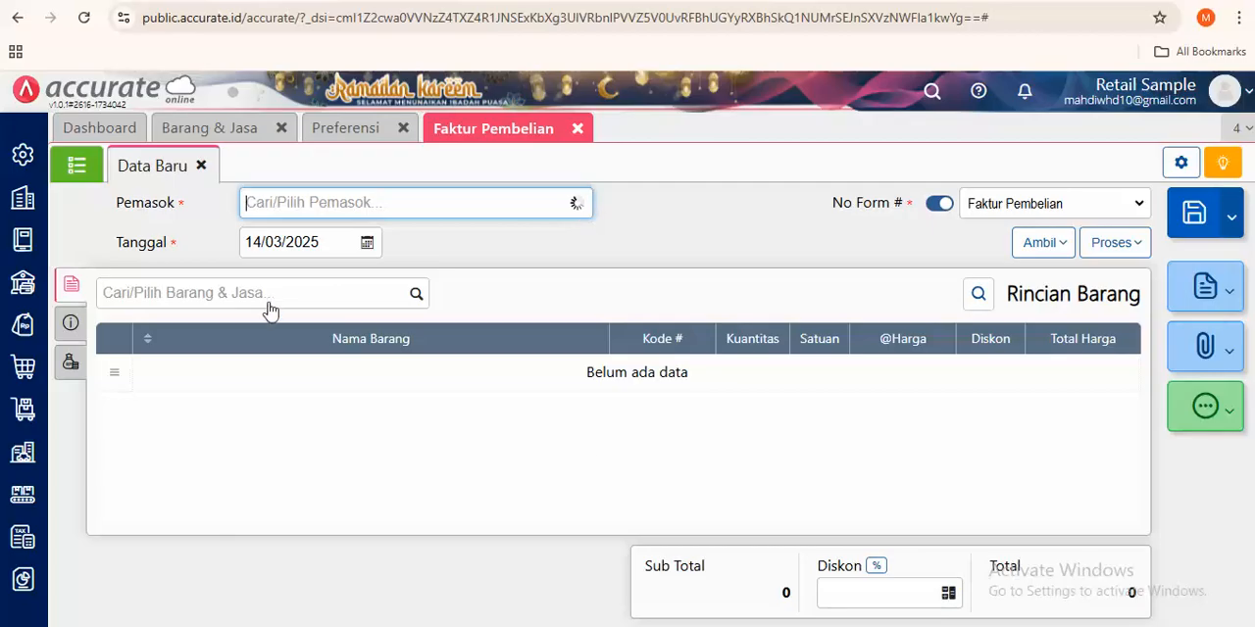
scroll(300, 392, "down", 3)
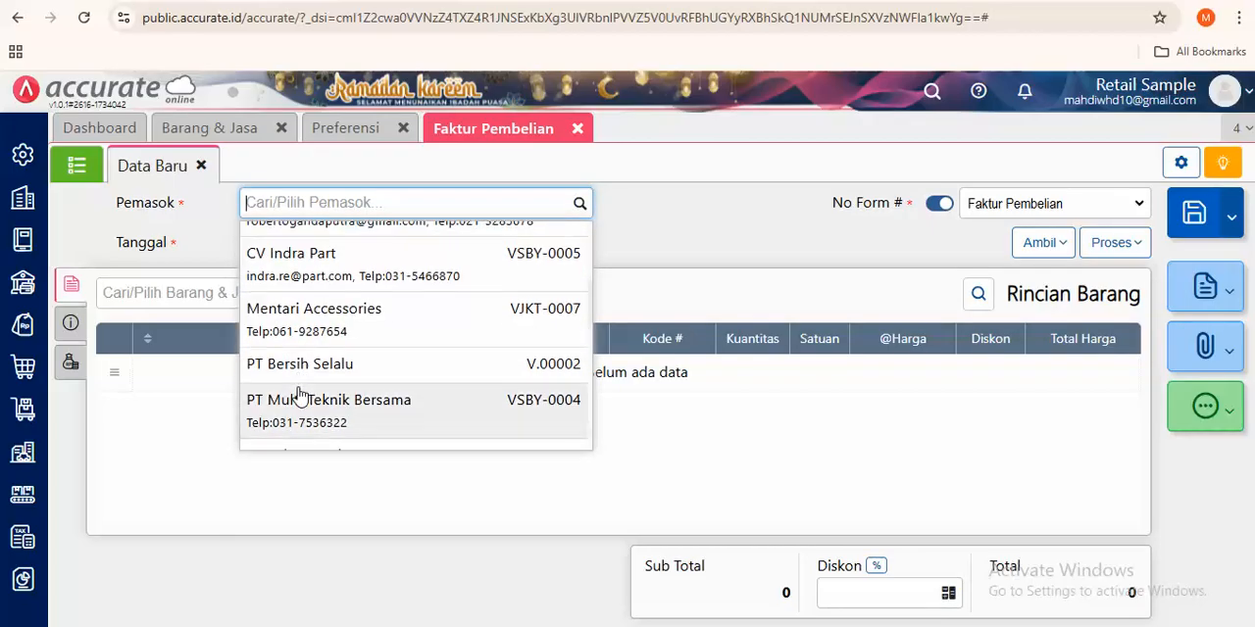
left_click(302, 382)
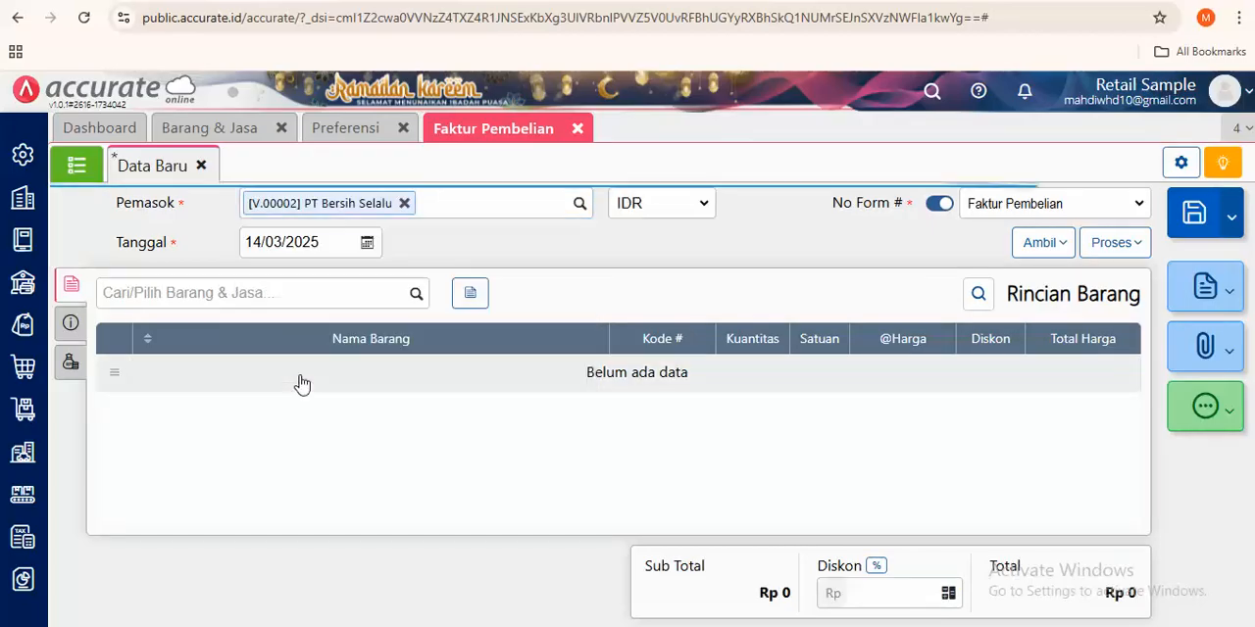
- Add handphone A to the PT Bersih Selalu invoice at a unit price of Rp 6,500,000
left_click(343, 289)
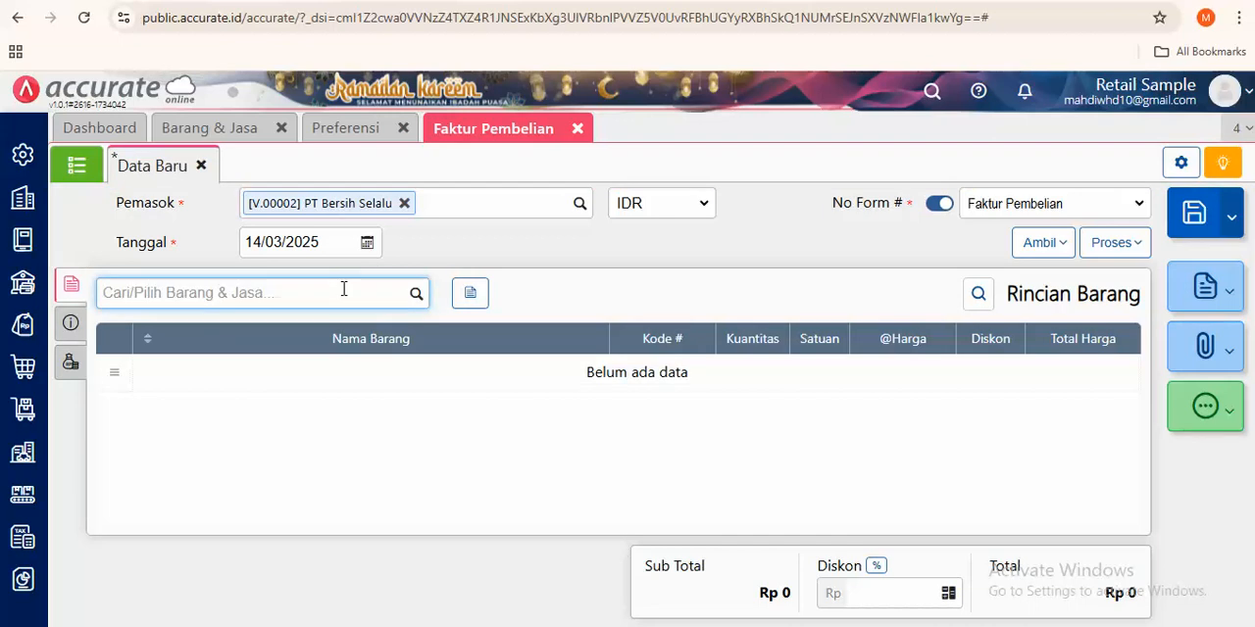
type("hand")
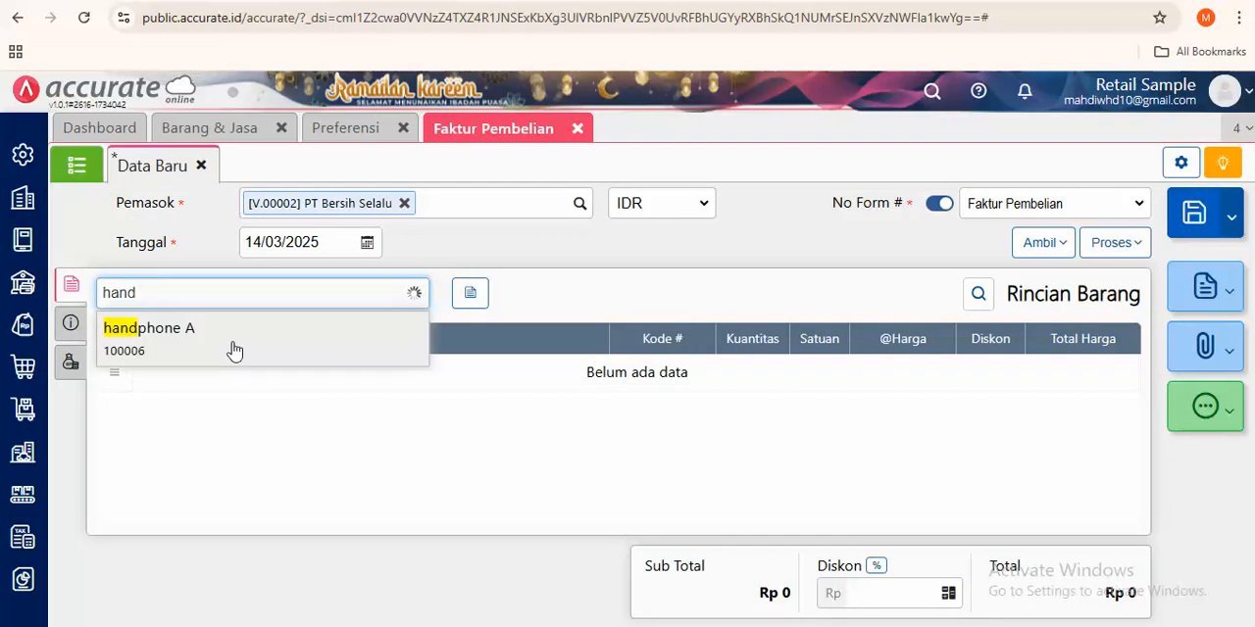
left_click(233, 342)
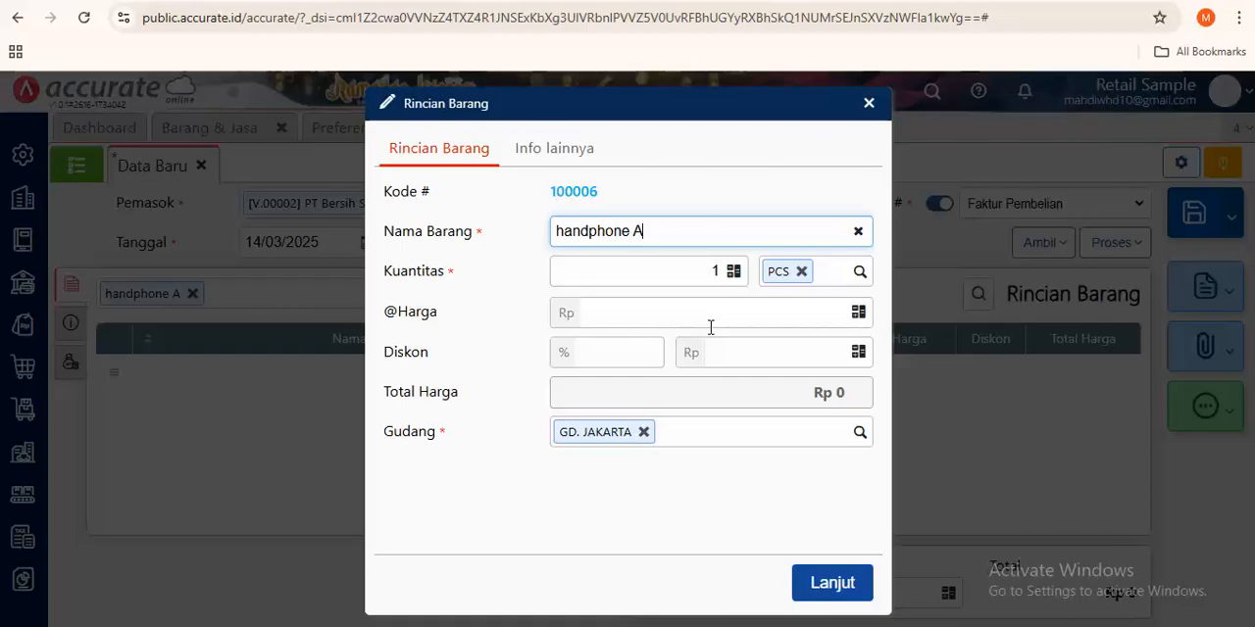
left_click(708, 323)
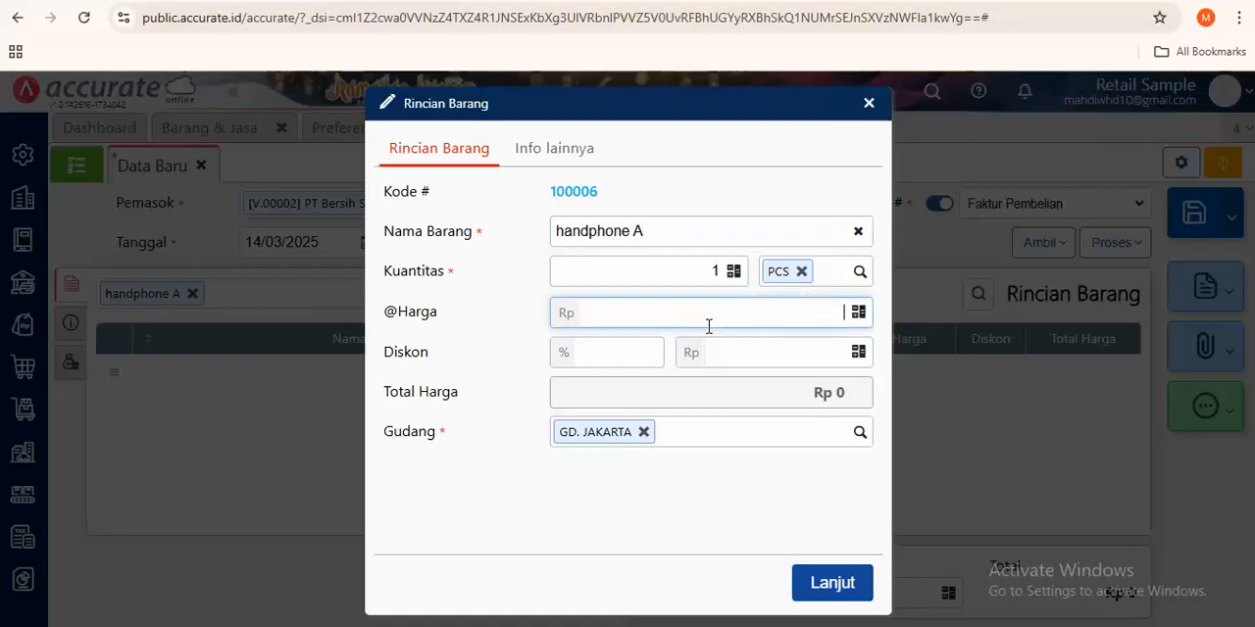
type("6,500,000")
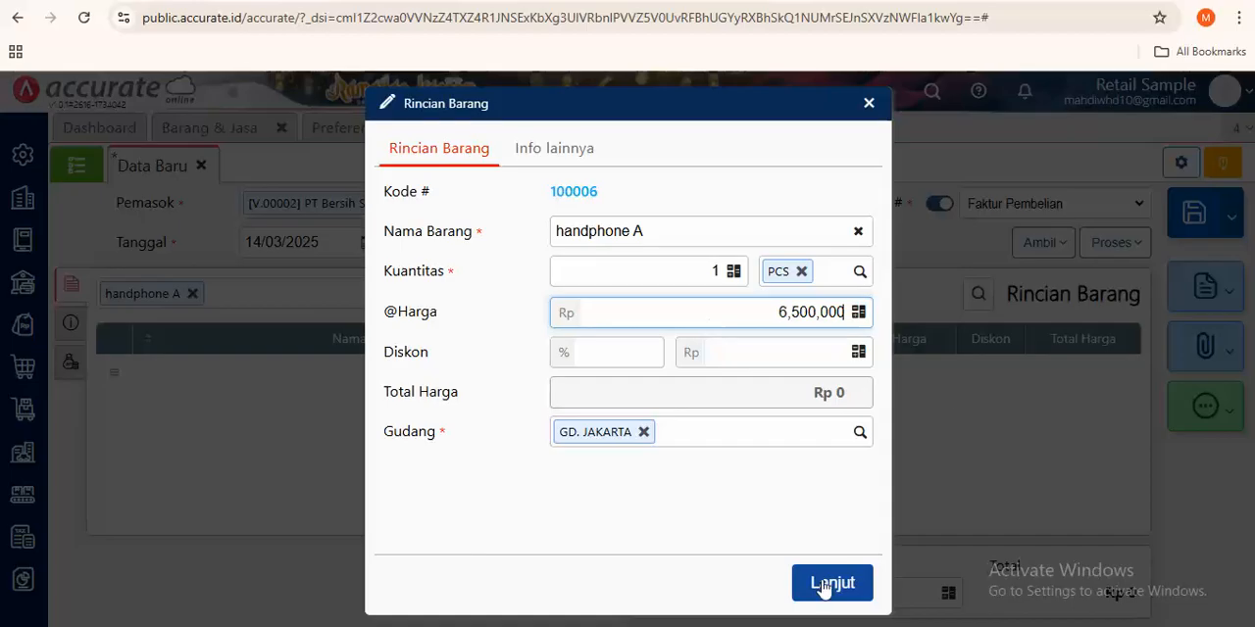
left_click(825, 582)
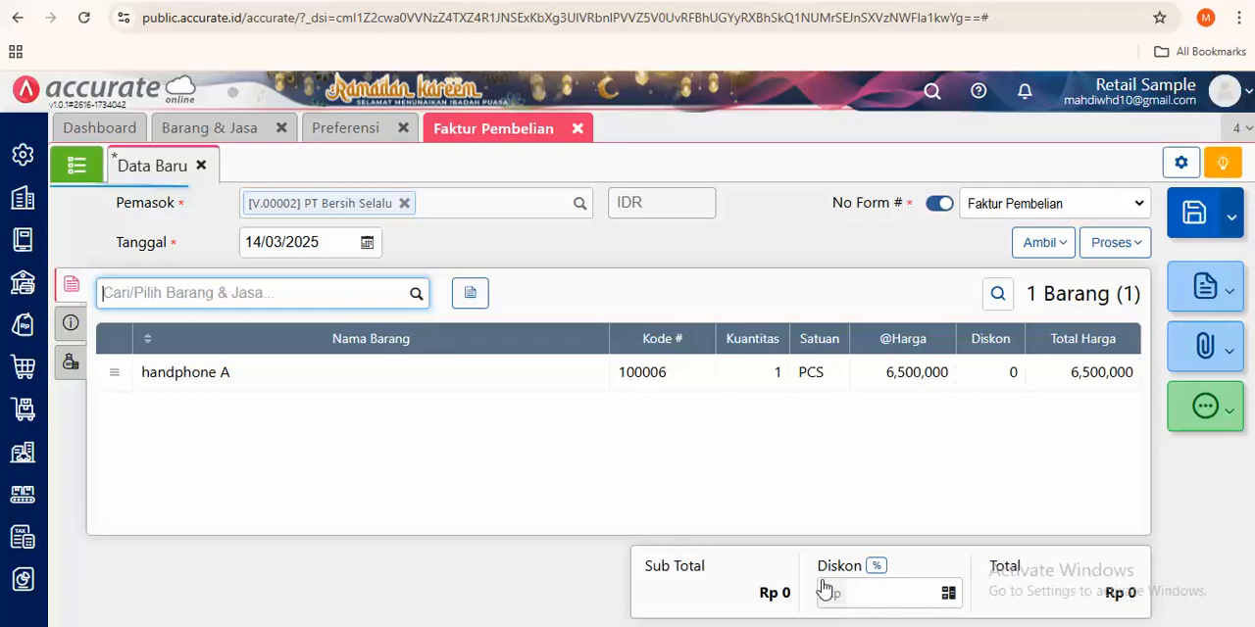
- Enter the supplier's invoice number (No Faktur) for the PT Bersih Selalu purchase and save the invoice
left_click(71, 322)
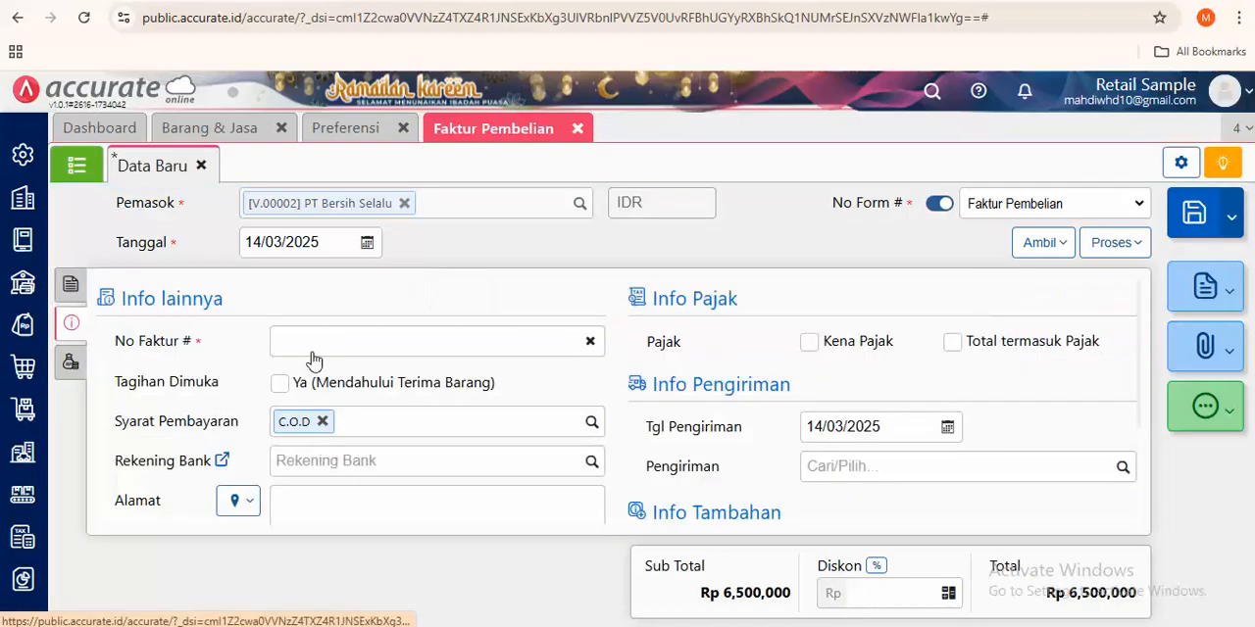
left_click(301, 340)
type("787988979")
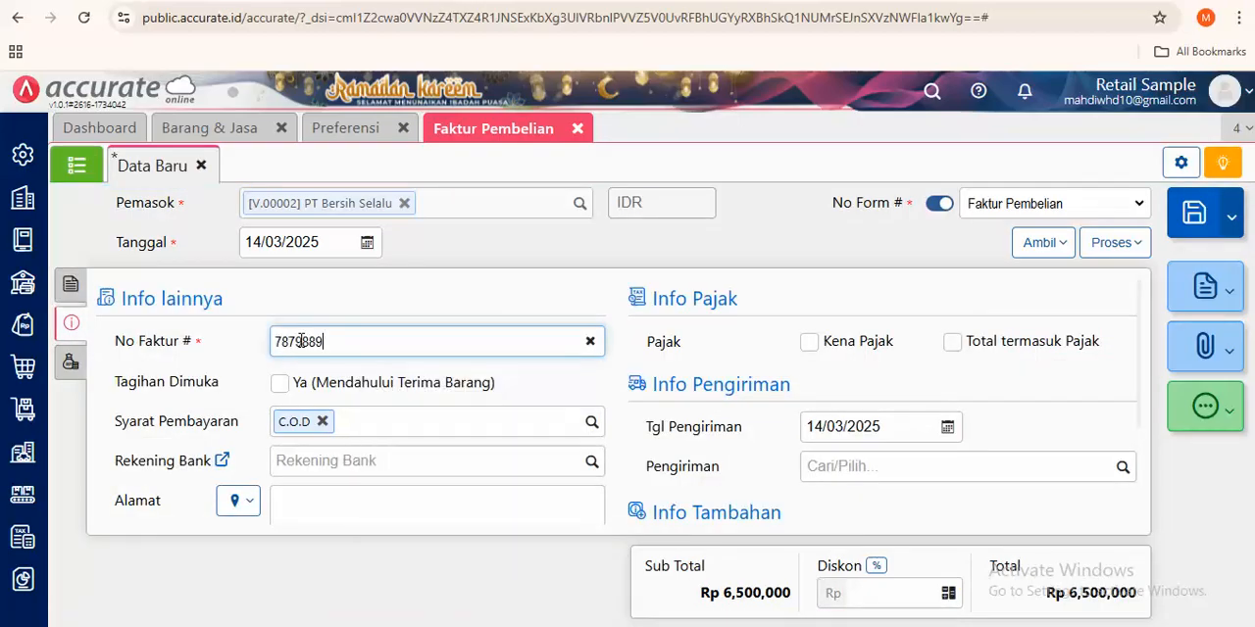
left_click(1211, 228)
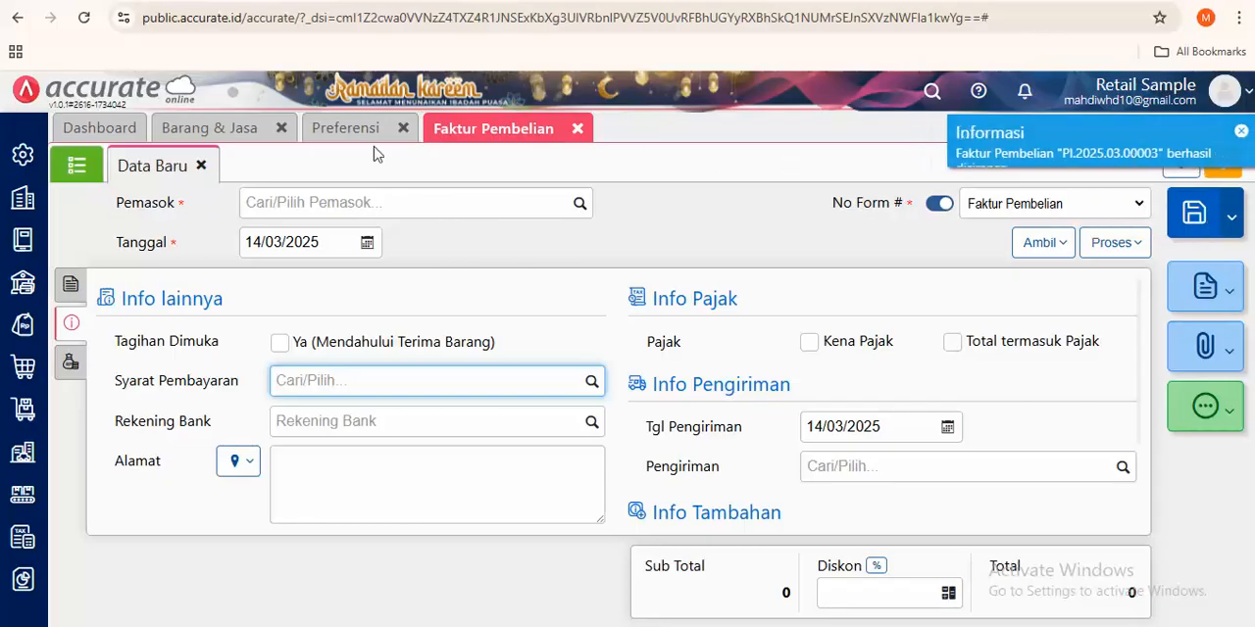
- Refresh the item list again and examine handphone A's Stok record, focusing on its average unit value (Nilai Satuan)
left_click(218, 128)
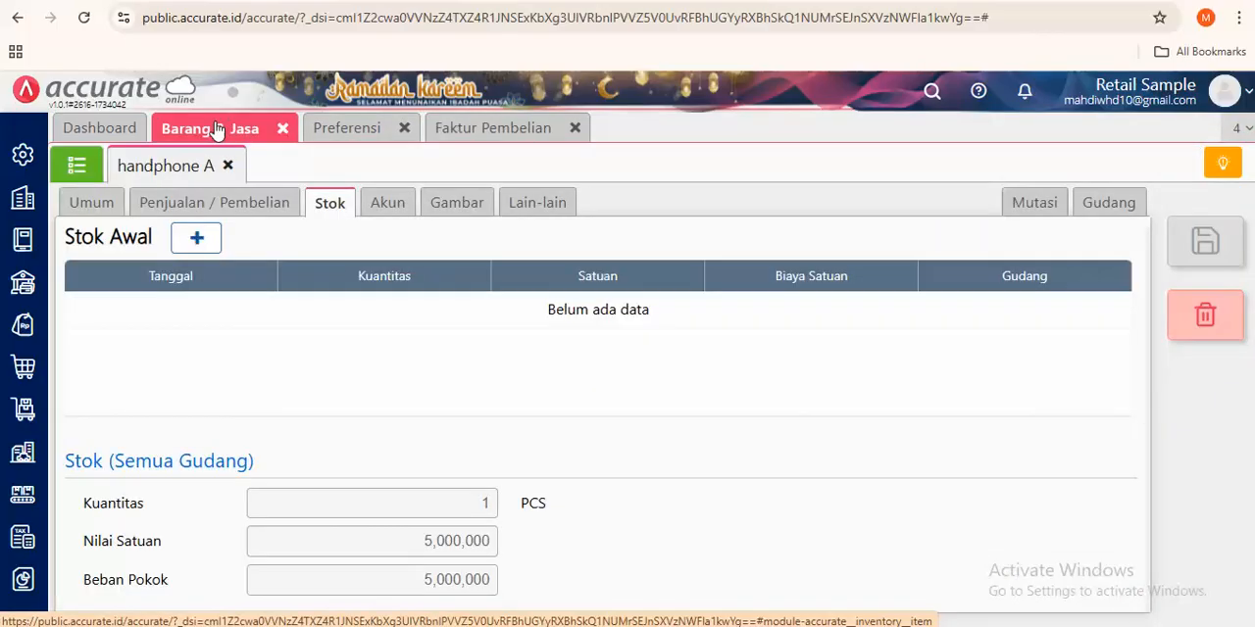
left_click(79, 165)
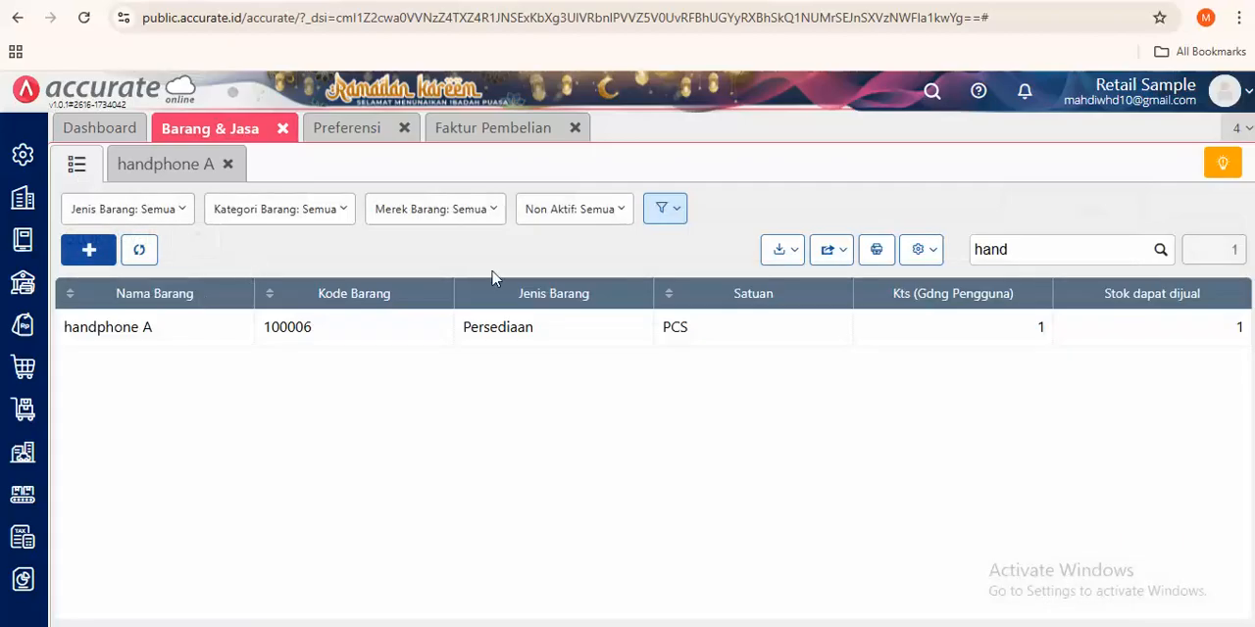
left_click(142, 250)
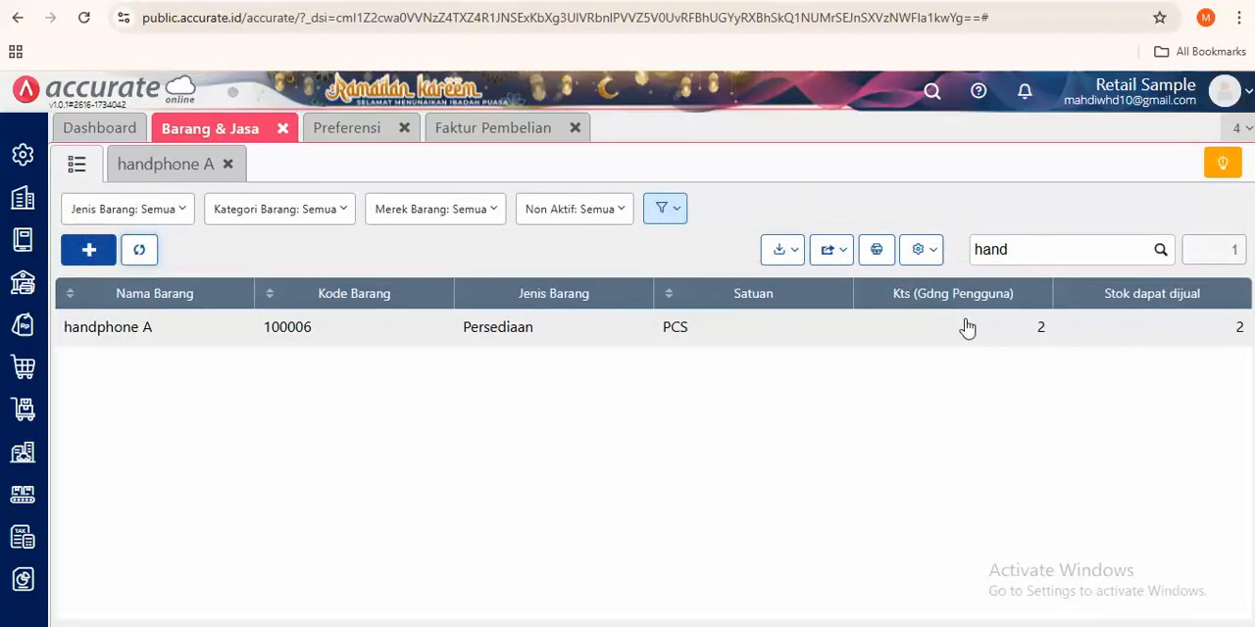
left_click(607, 326)
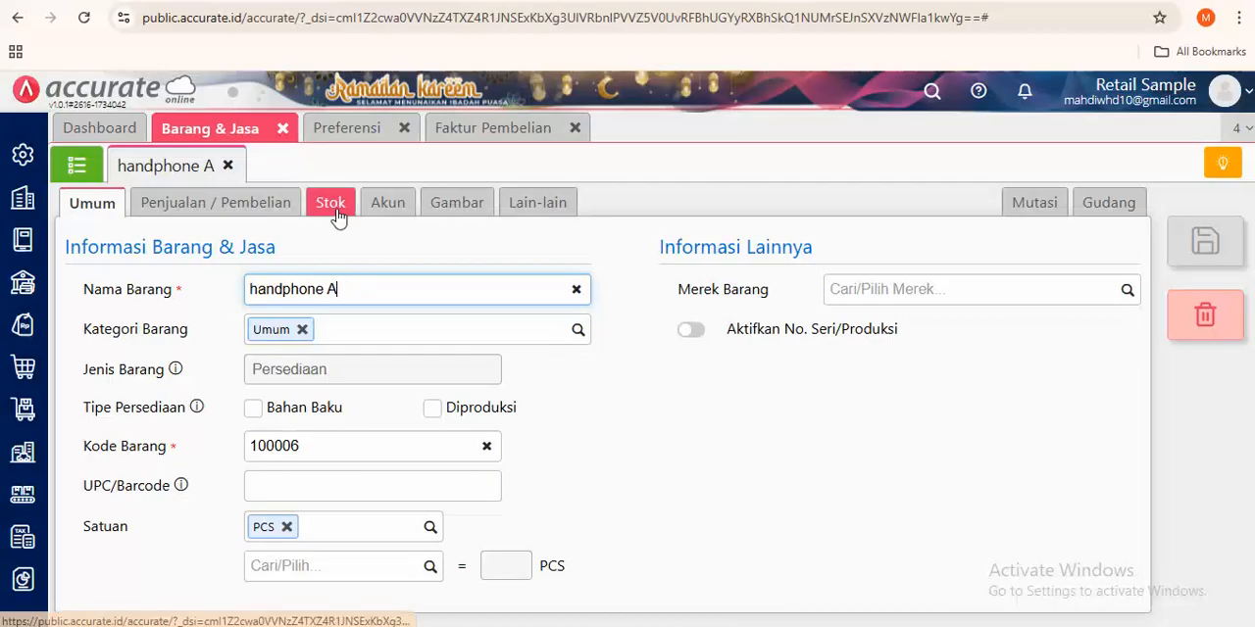
left_click(335, 210)
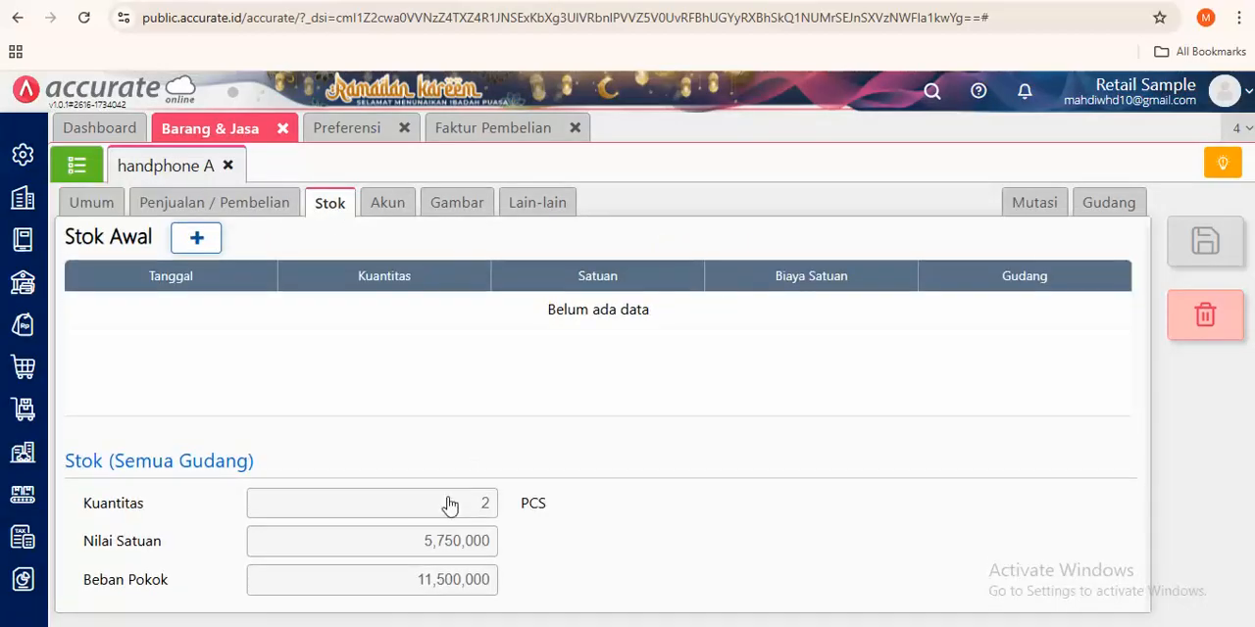
left_click_drag(422, 540, 498, 550)
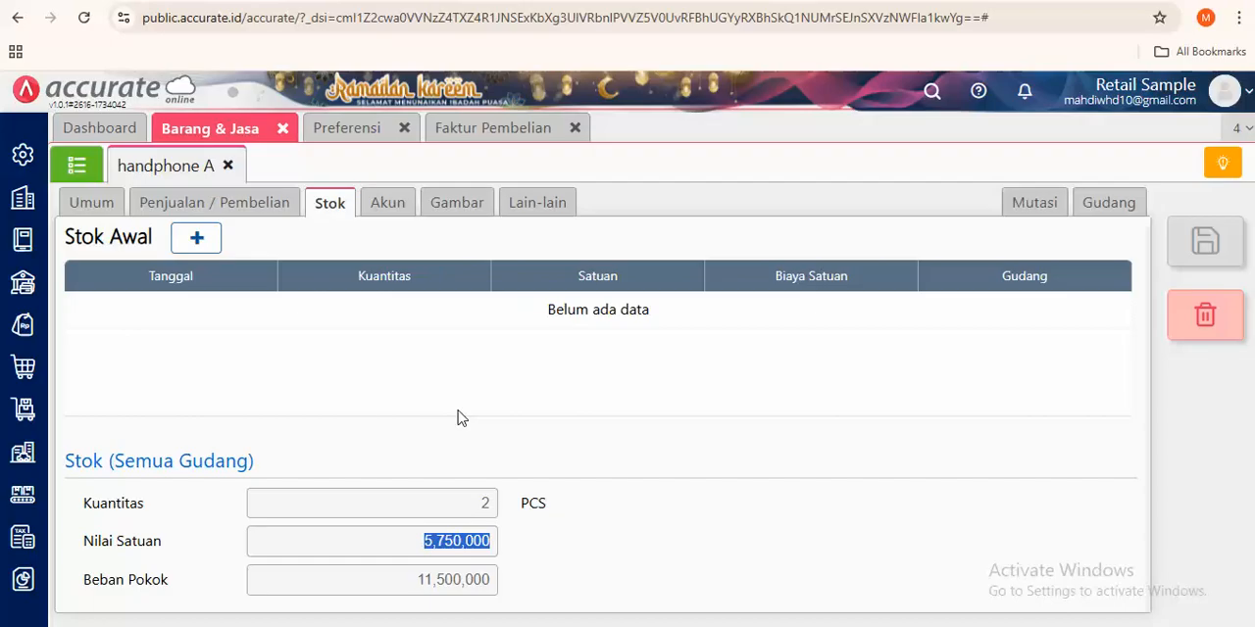
- Close the handphone A record and the Faktur Pembelian, Preferensi and Barang & Jasa modules, returning to the Dashboard
left_click(80, 168)
left_click(228, 164)
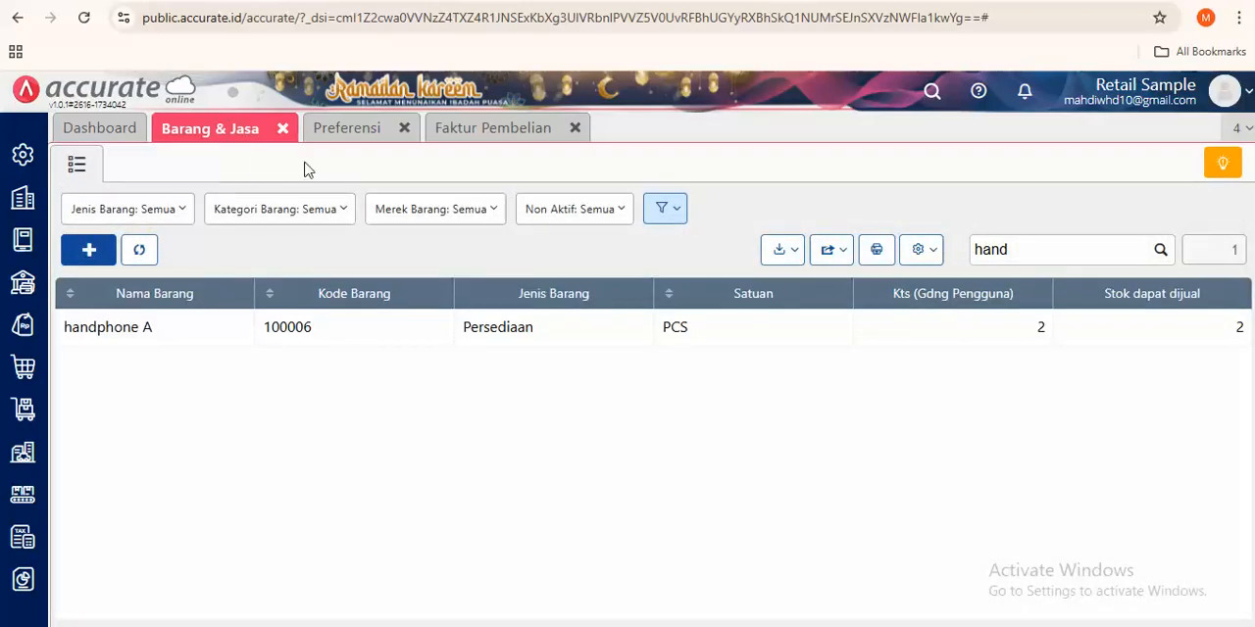
left_click(576, 128)
left_click(404, 128)
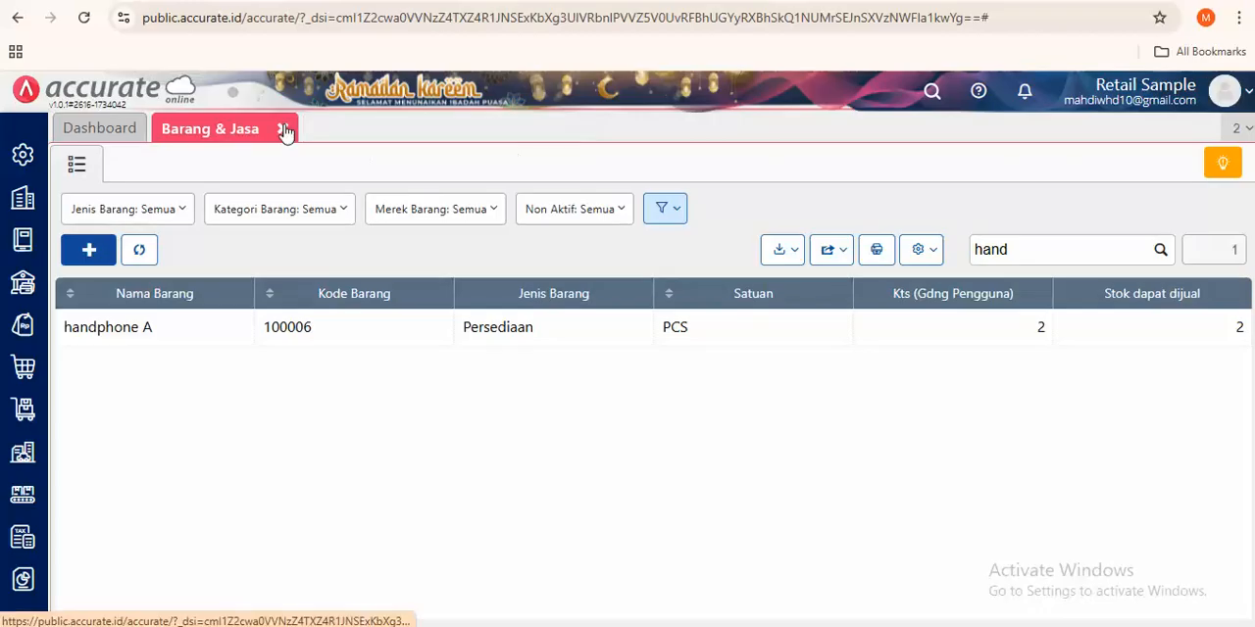
left_click(283, 129)
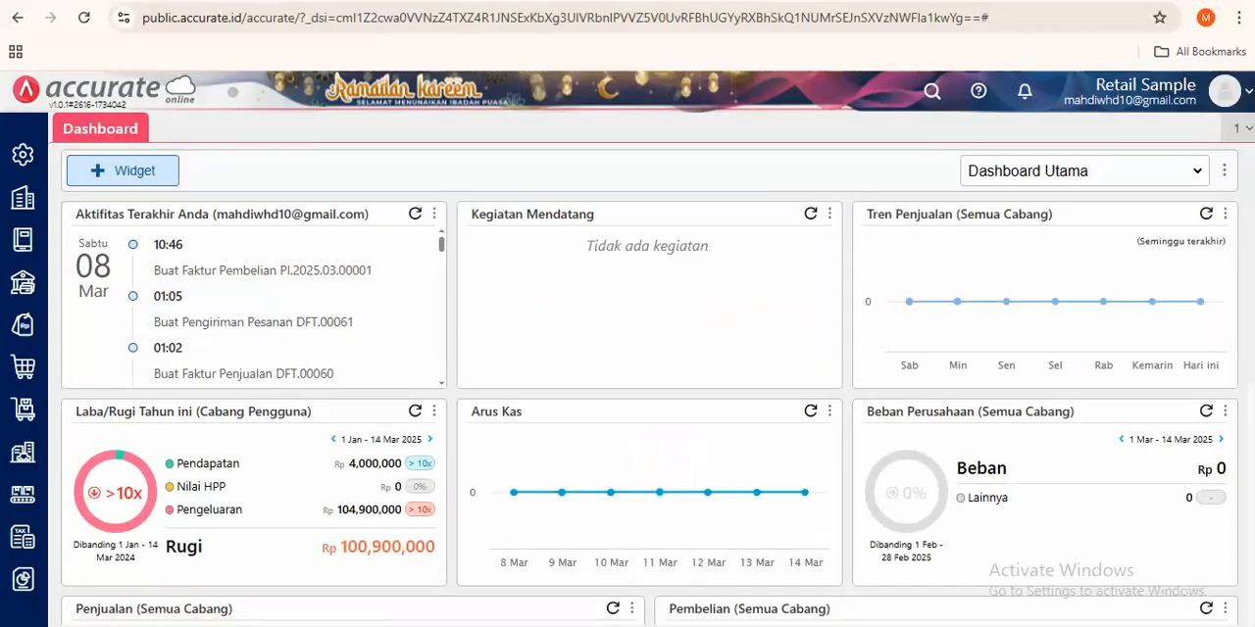